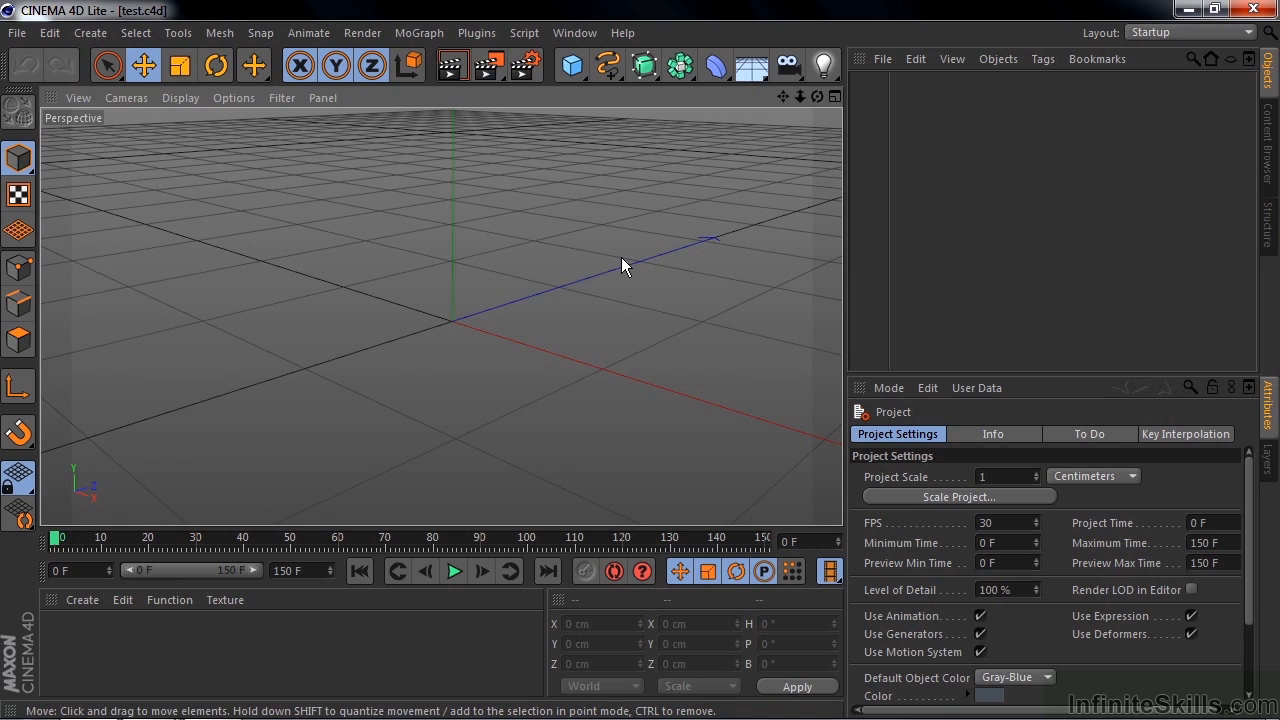
- Browse the Content Browser to Presets > Lite > Materials > Glossy
{"action": "left_click", "coordinate": [1270, 150]}
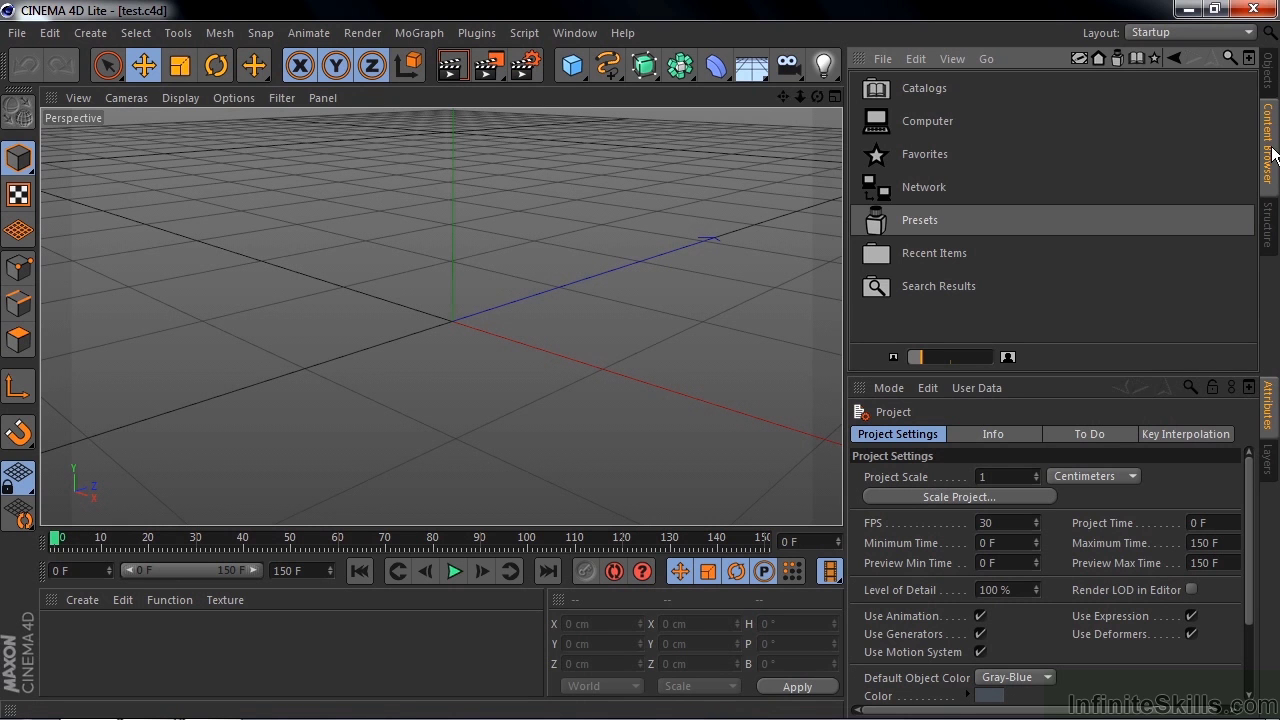
{"action": "double_click", "coordinate": [883, 218]}
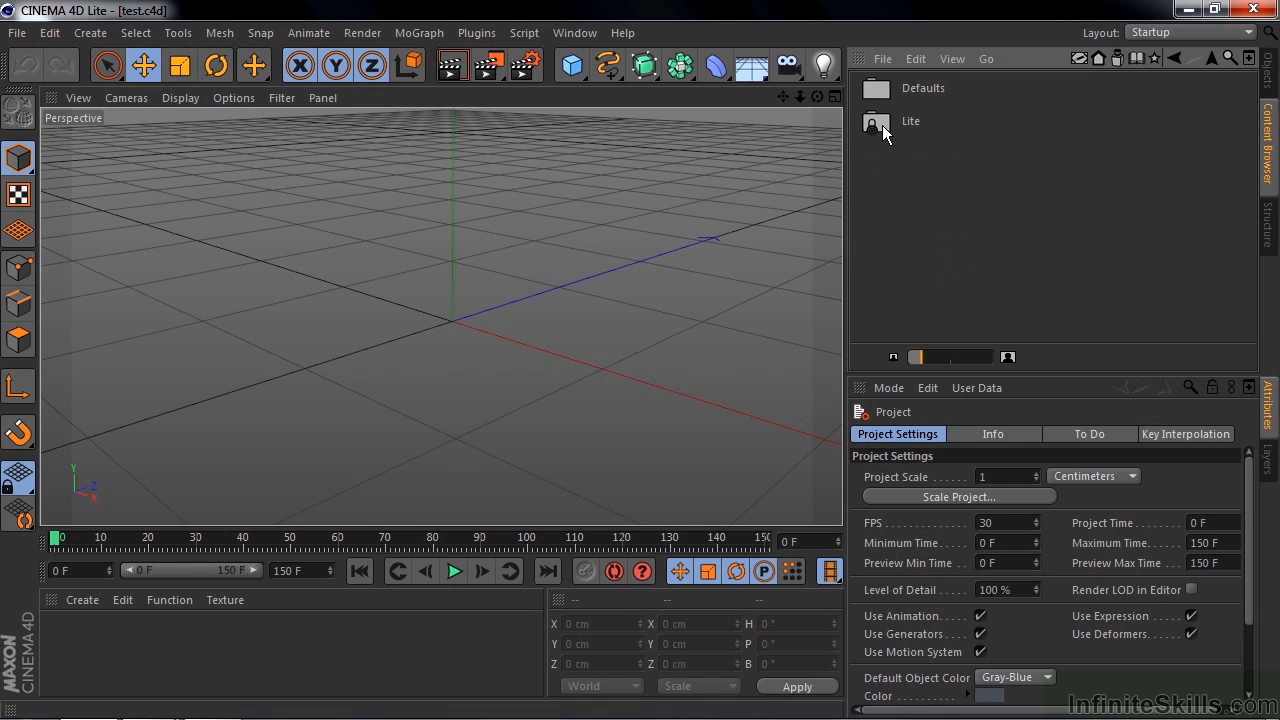
{"action": "double_click", "coordinate": [882, 125]}
{"action": "double_click", "coordinate": [882, 218]}
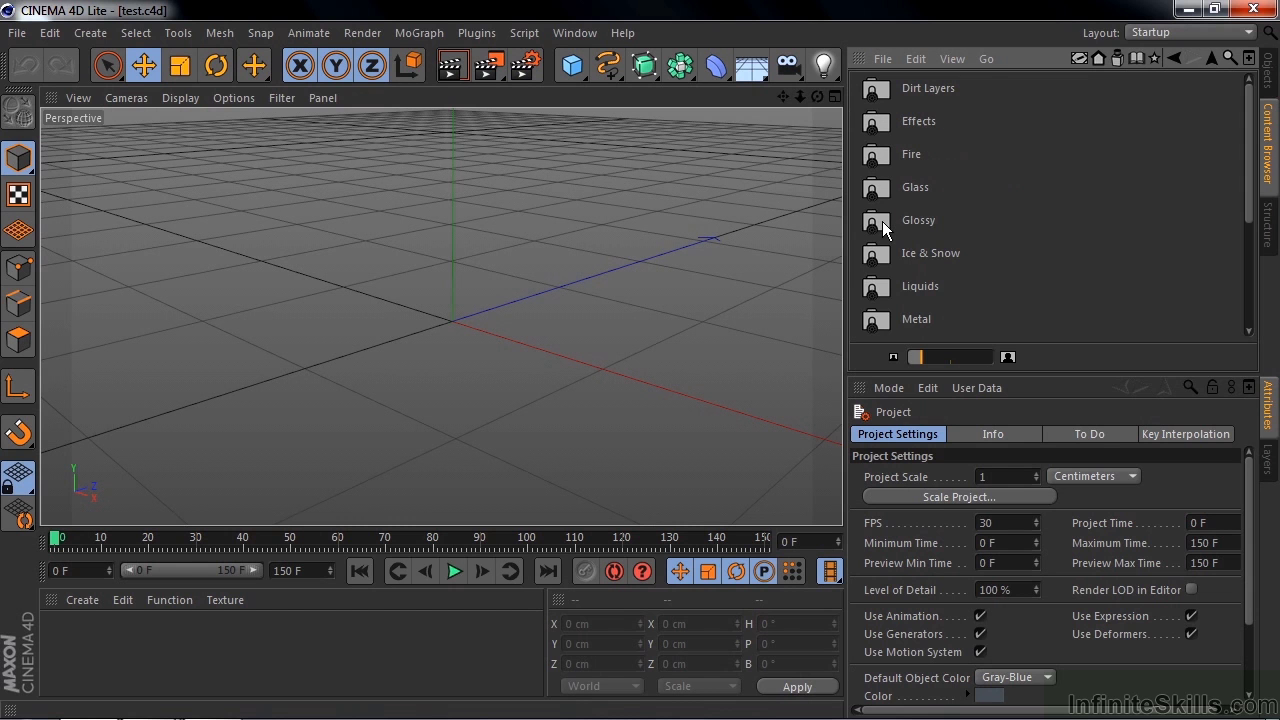
{"action": "double_click", "coordinate": [882, 221]}
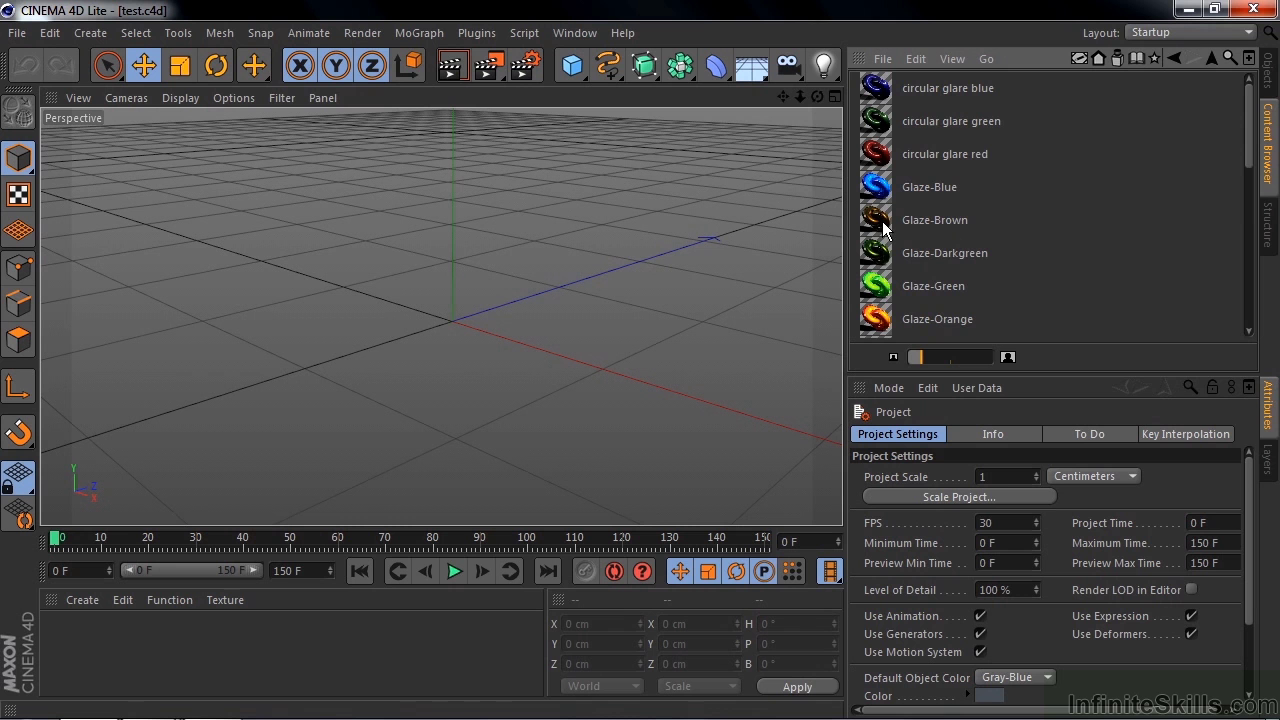
- Load the Glossy-Blue, Glossy-Red and Glossy-Yellow materials into the scene
{"action": "scroll", "coordinate": [1205, 195], "scroll_direction": "down", "scroll_amount": 3}
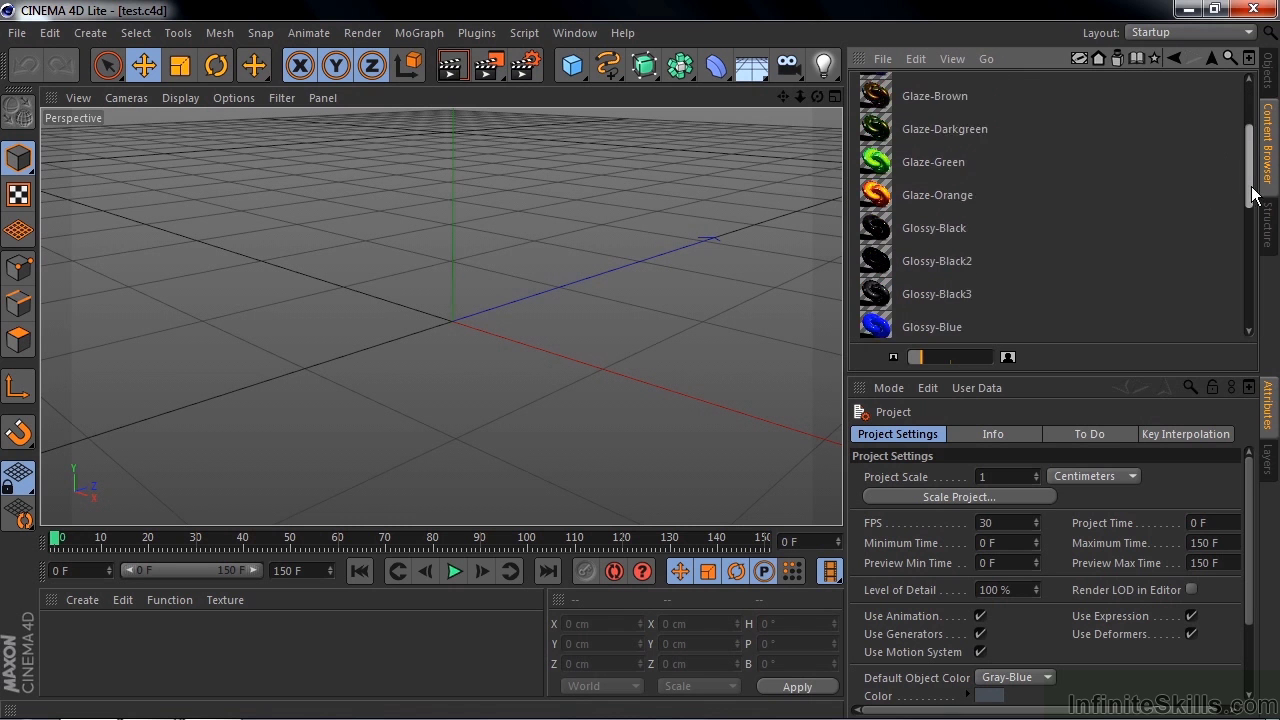
{"action": "scroll", "coordinate": [1206, 210], "scroll_direction": "down", "scroll_amount": 2}
{"action": "scroll", "coordinate": [1207, 225], "scroll_direction": "down", "scroll_amount": 2}
{"action": "double_click", "coordinate": [880, 164]}
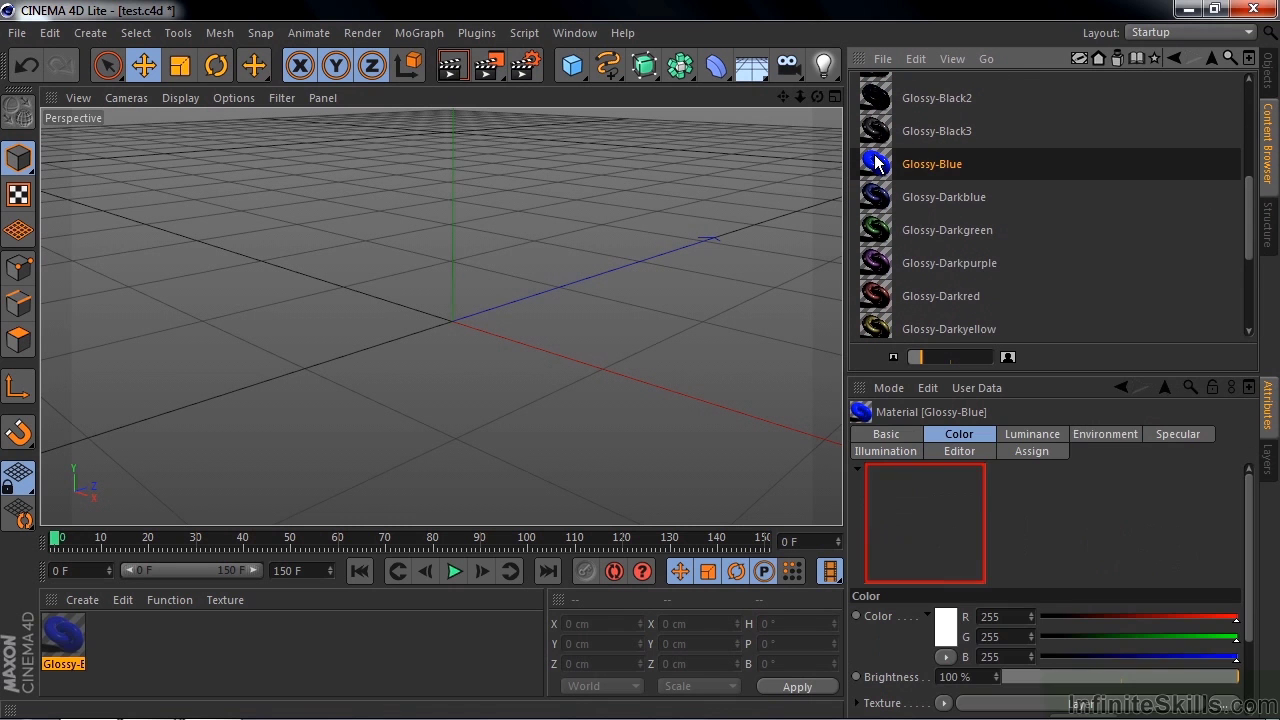
{"action": "left_click_drag", "start_coordinate": [1252, 214], "coordinate": [1252, 280]}
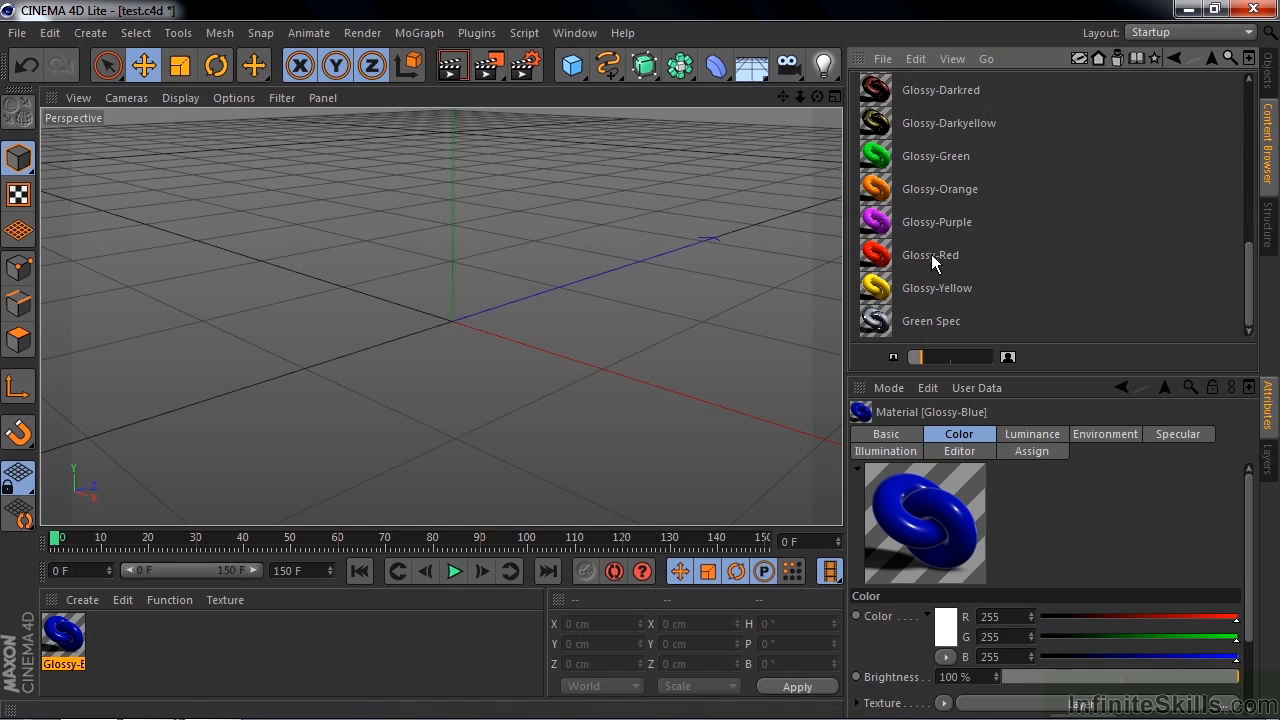
{"action": "double_click", "coordinate": [882, 255]}
{"action": "double_click", "coordinate": [875, 289]}
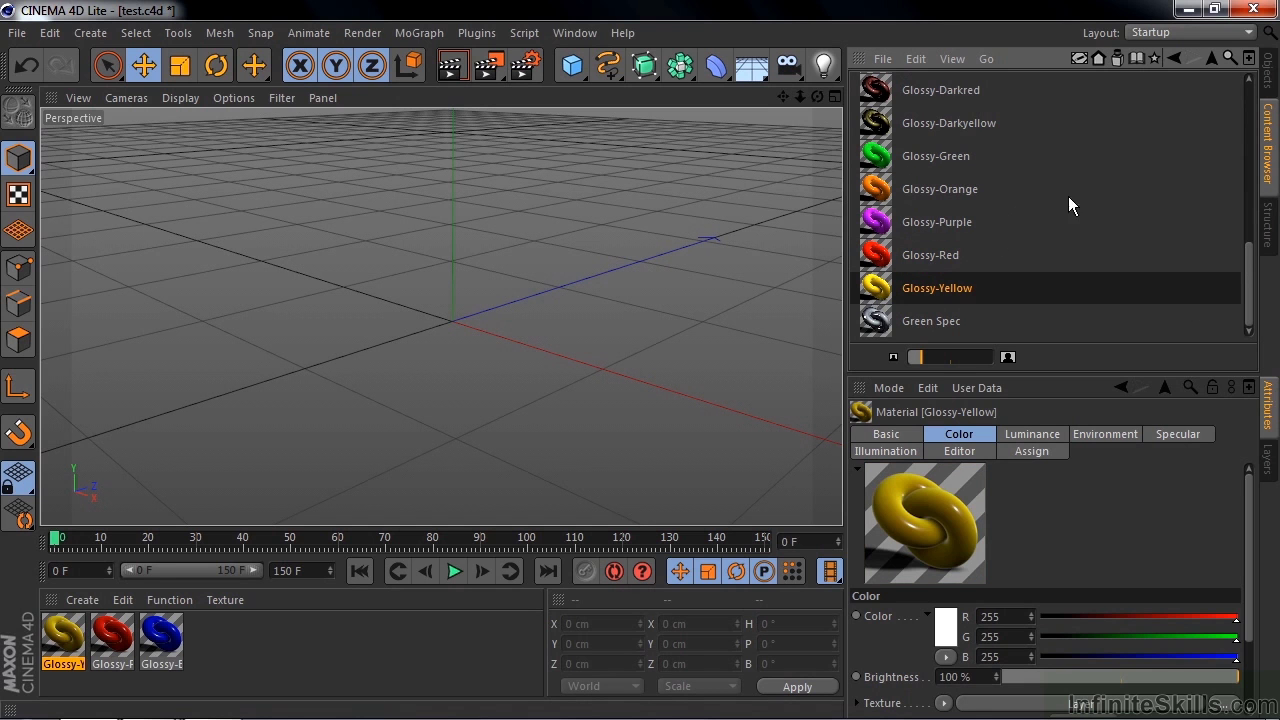
- Add a Sphere primitive, make it editable, and switch to Polygons mode
{"action": "left_click", "coordinate": [1264, 72]}
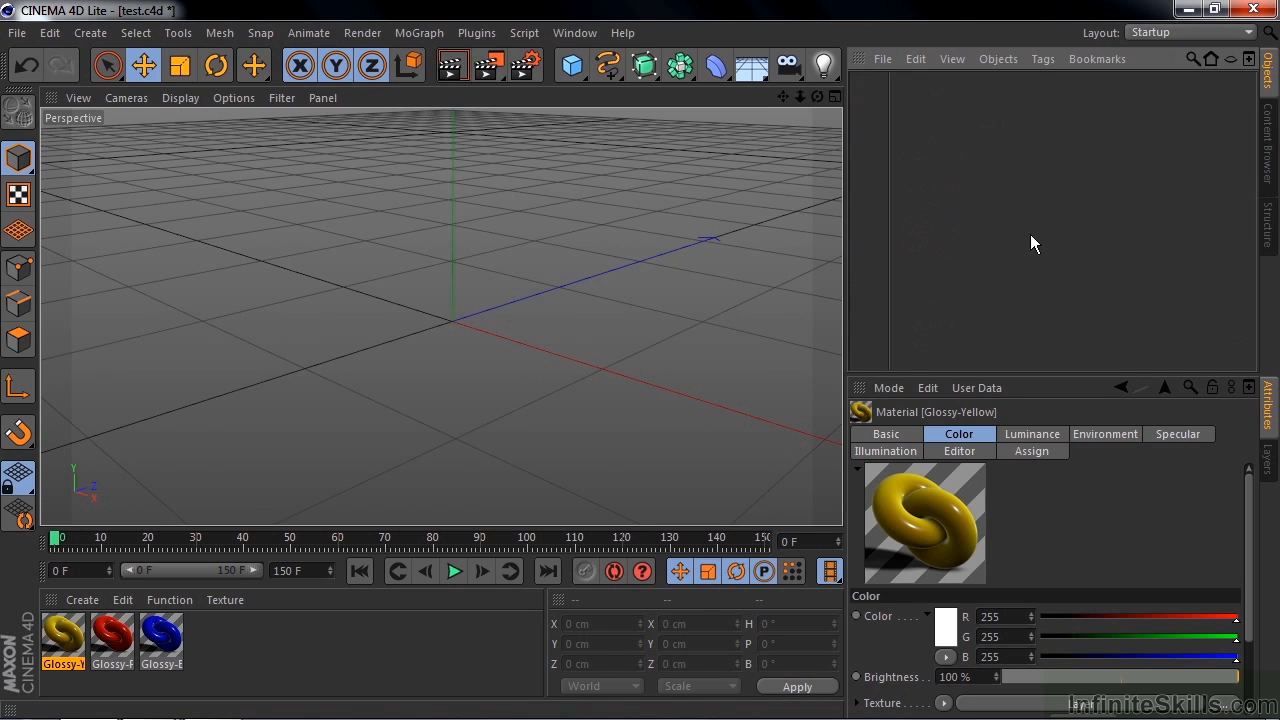
{"action": "left_click", "coordinate": [573, 68]}
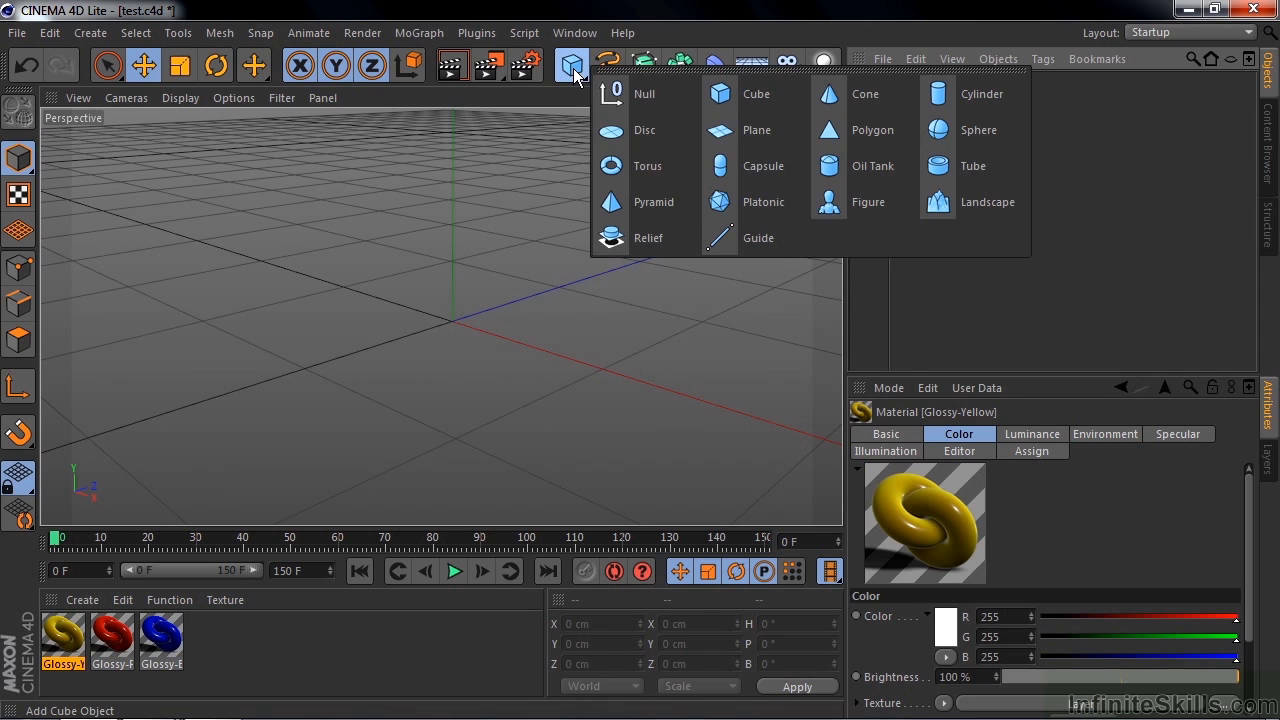
{"action": "left_click", "coordinate": [940, 136]}
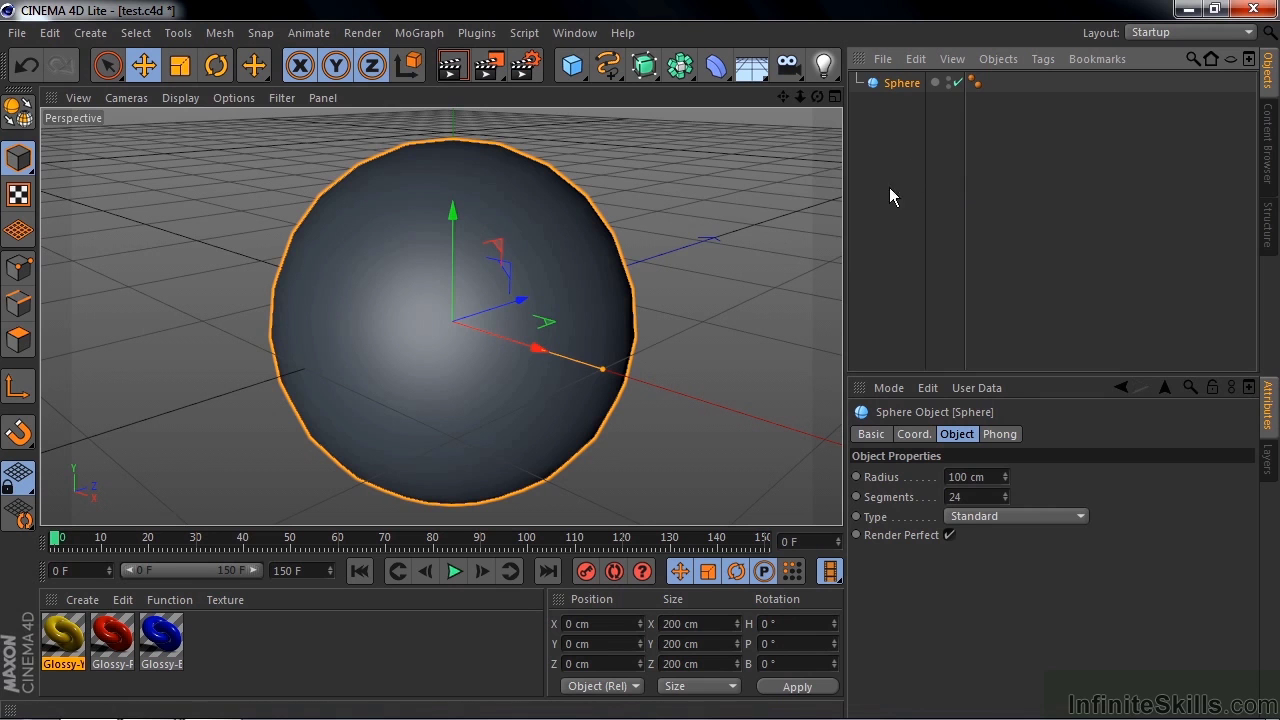
{"action": "left_click", "coordinate": [17, 112]}
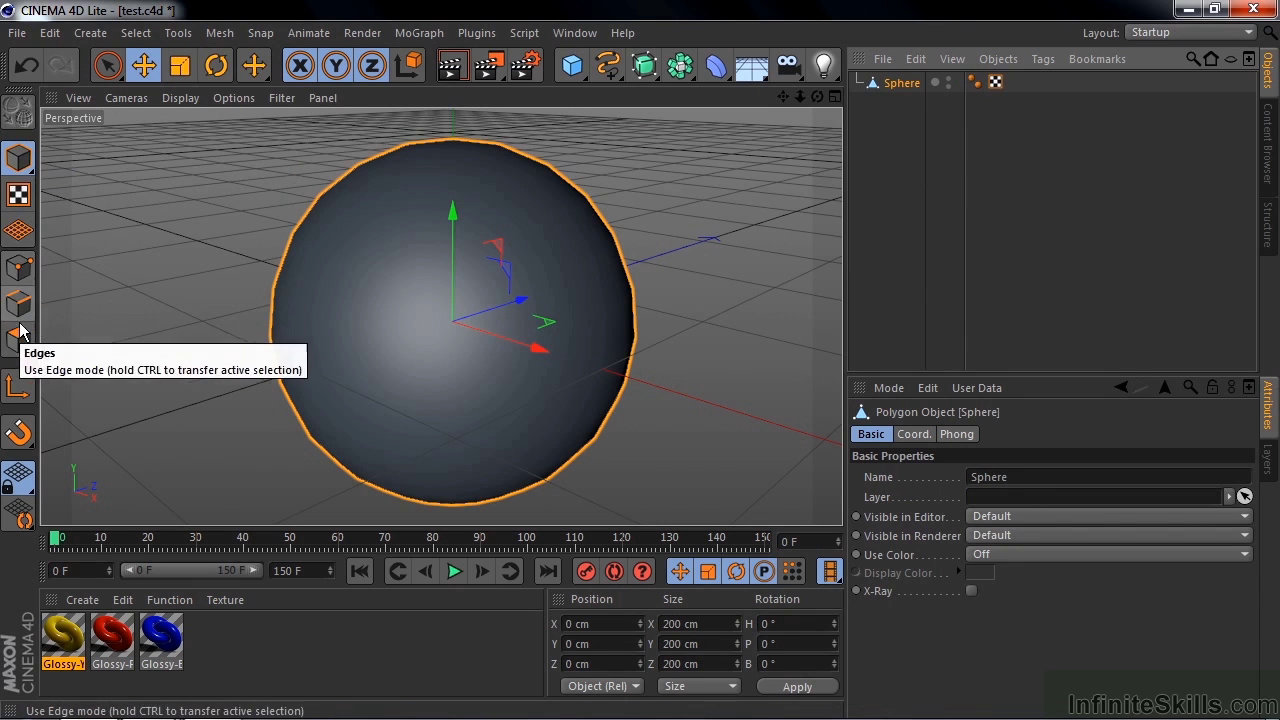
{"action": "left_click", "coordinate": [20, 340]}
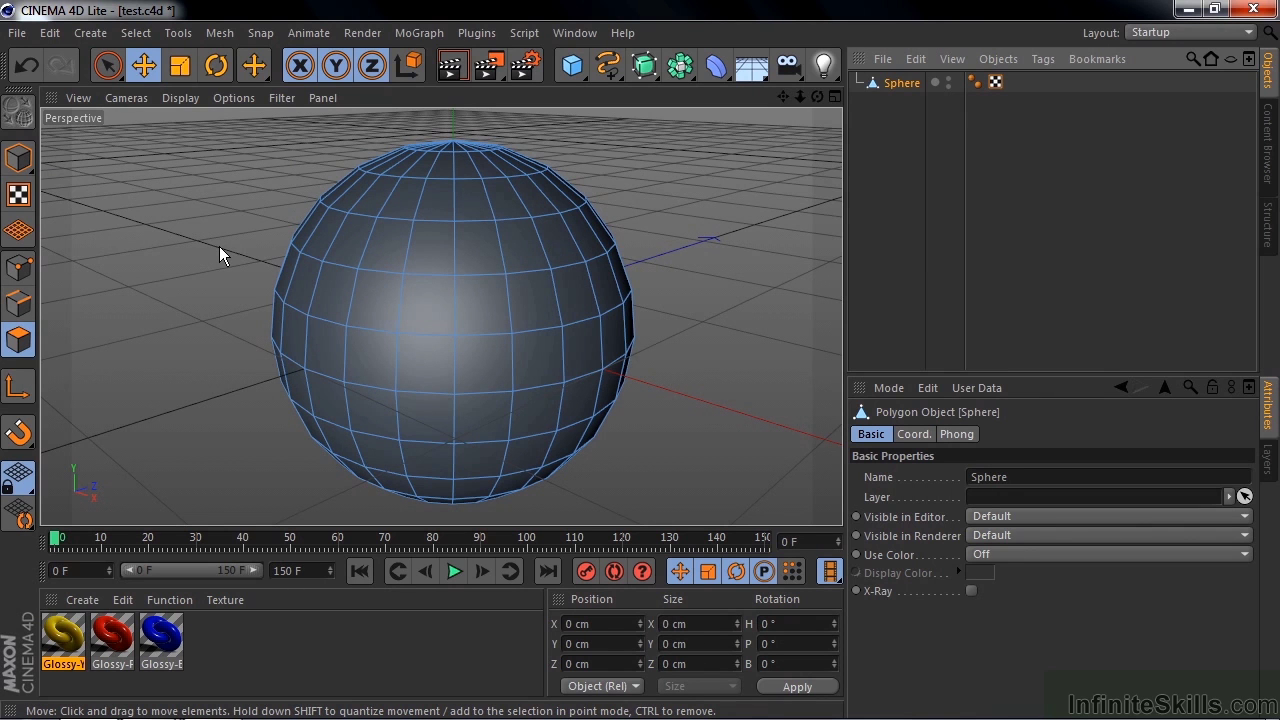
- Loop-select the top cap, an upper ring band and two lower ring bands, orbiting as needed
{"action": "key", "text": "u"}
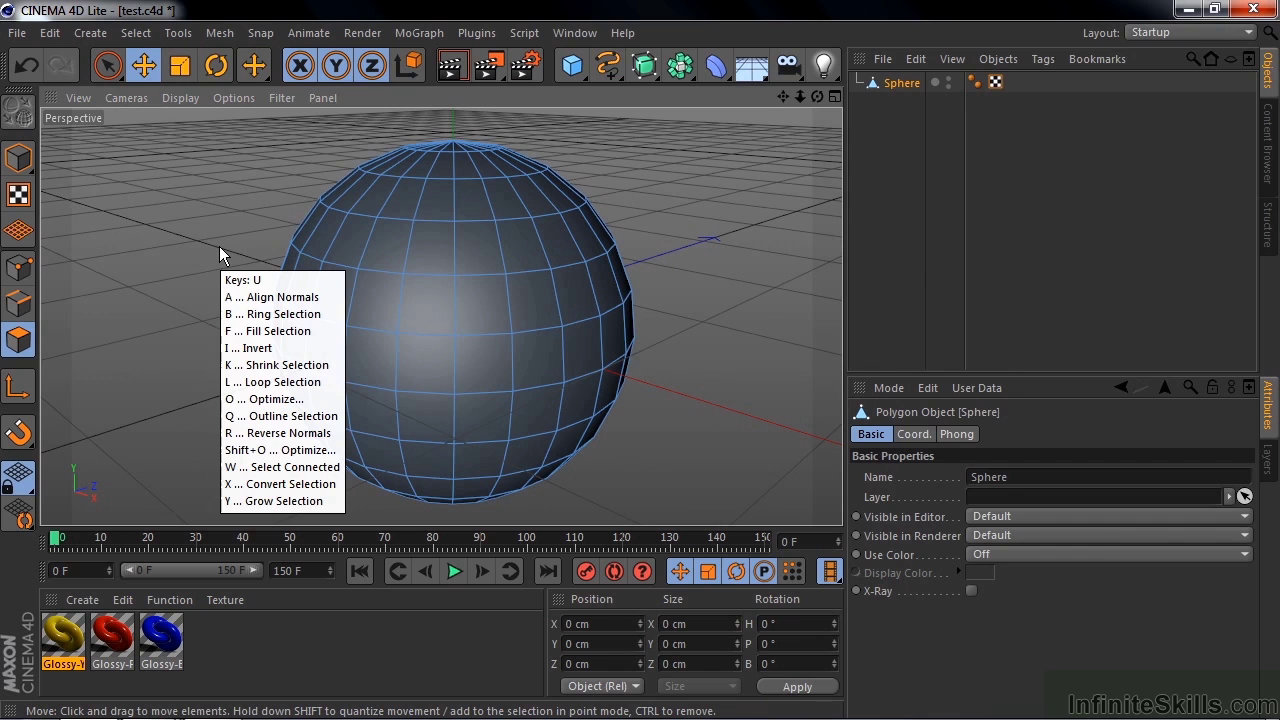
{"action": "key", "text": "l"}
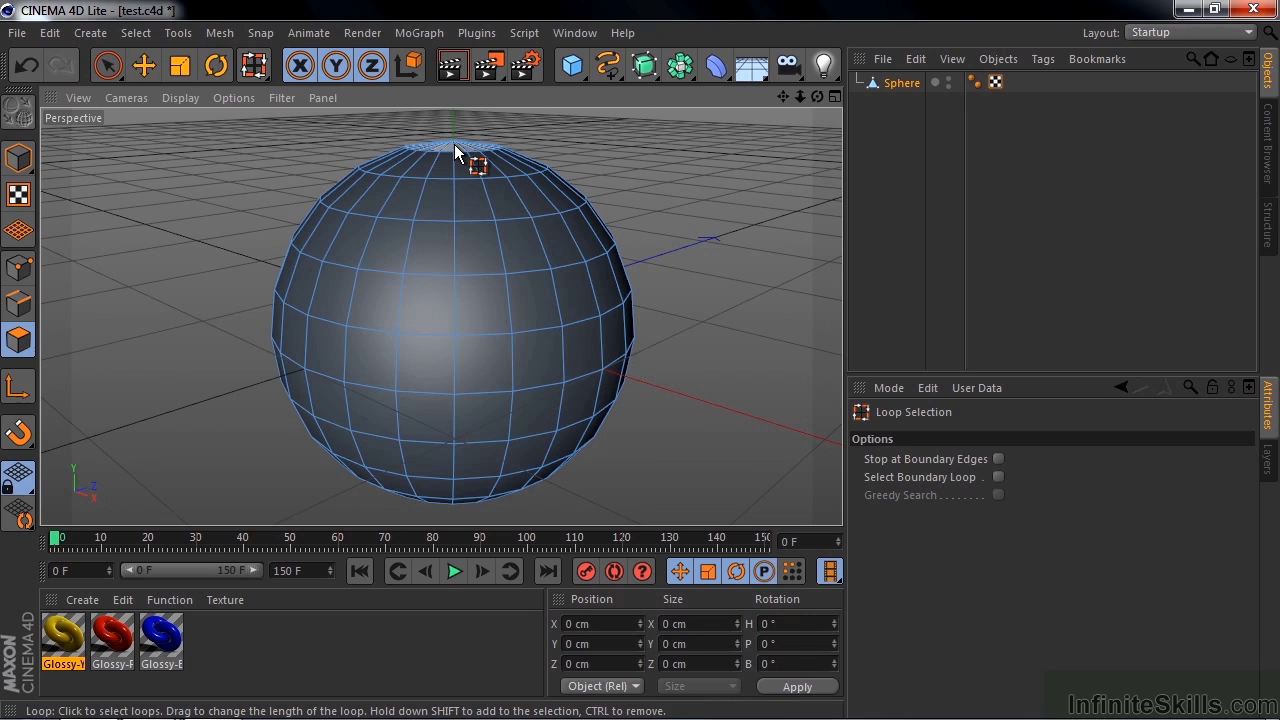
{"action": "left_click_drag", "start_coordinate": [455, 150], "coordinate": [437, 248]}
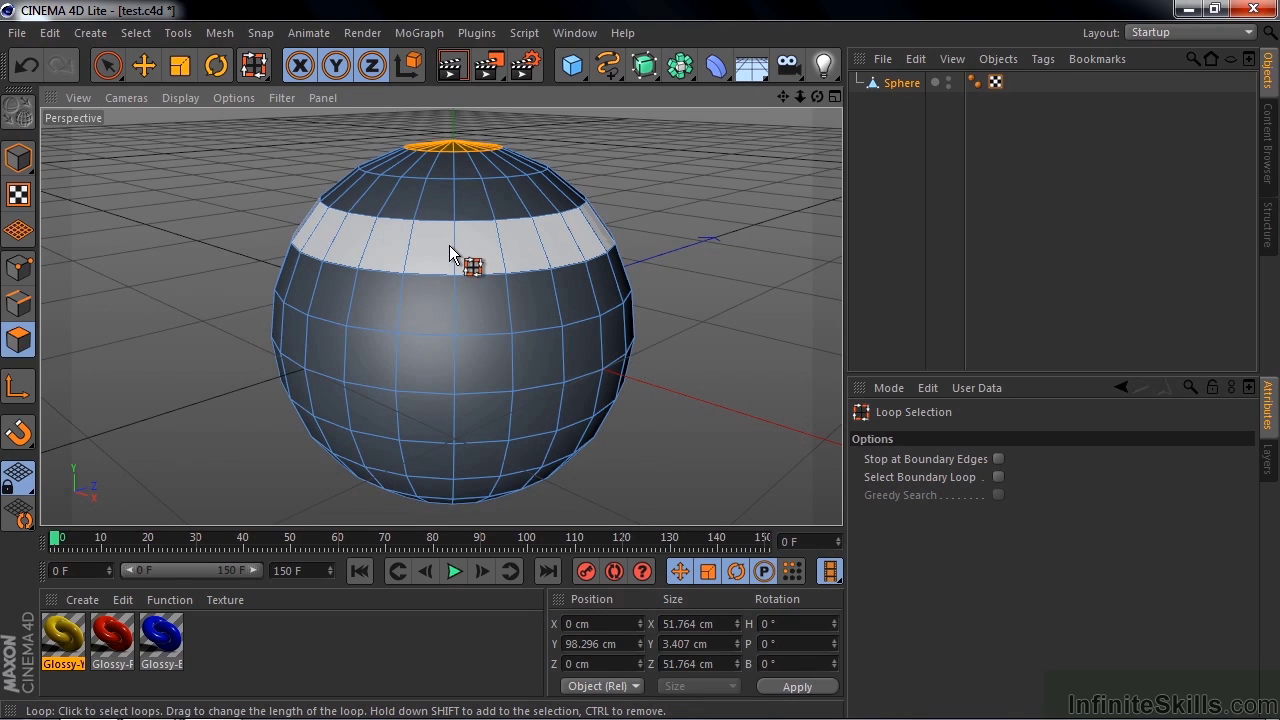
{"action": "left_click", "coordinate": [450, 248], "text": "shift"}
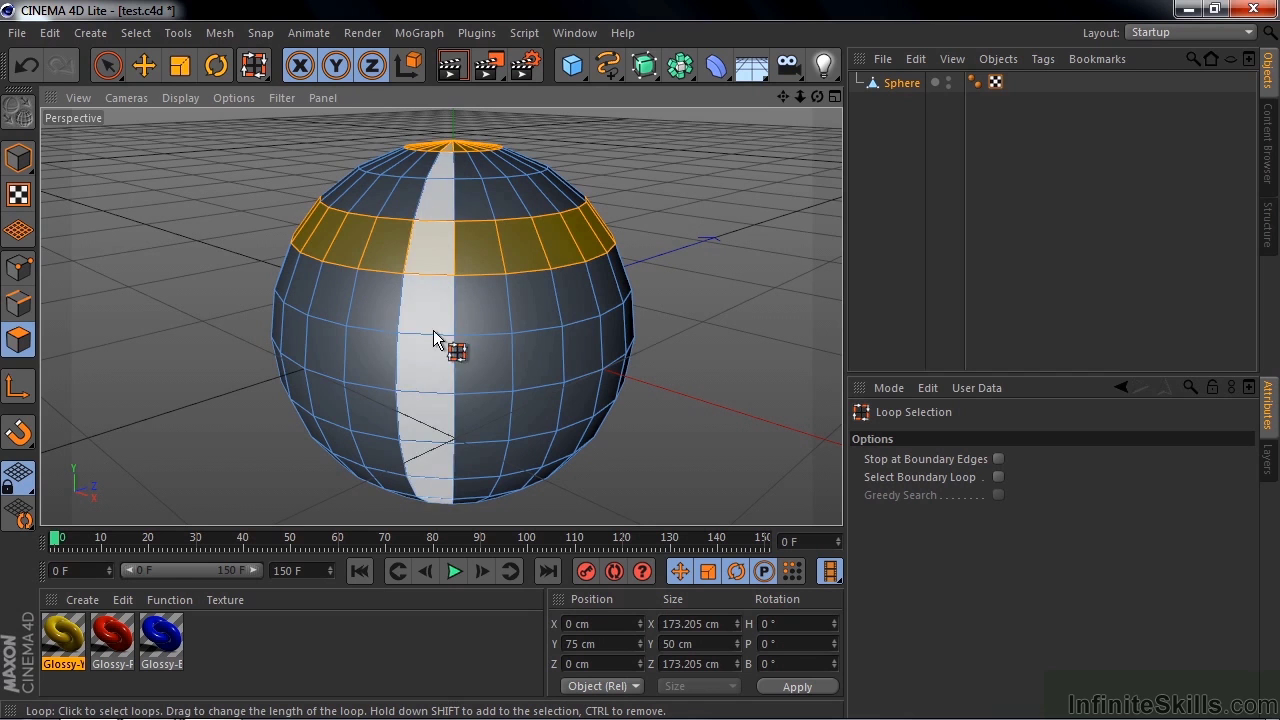
{"action": "left_click", "coordinate": [452, 428], "text": "shift"}
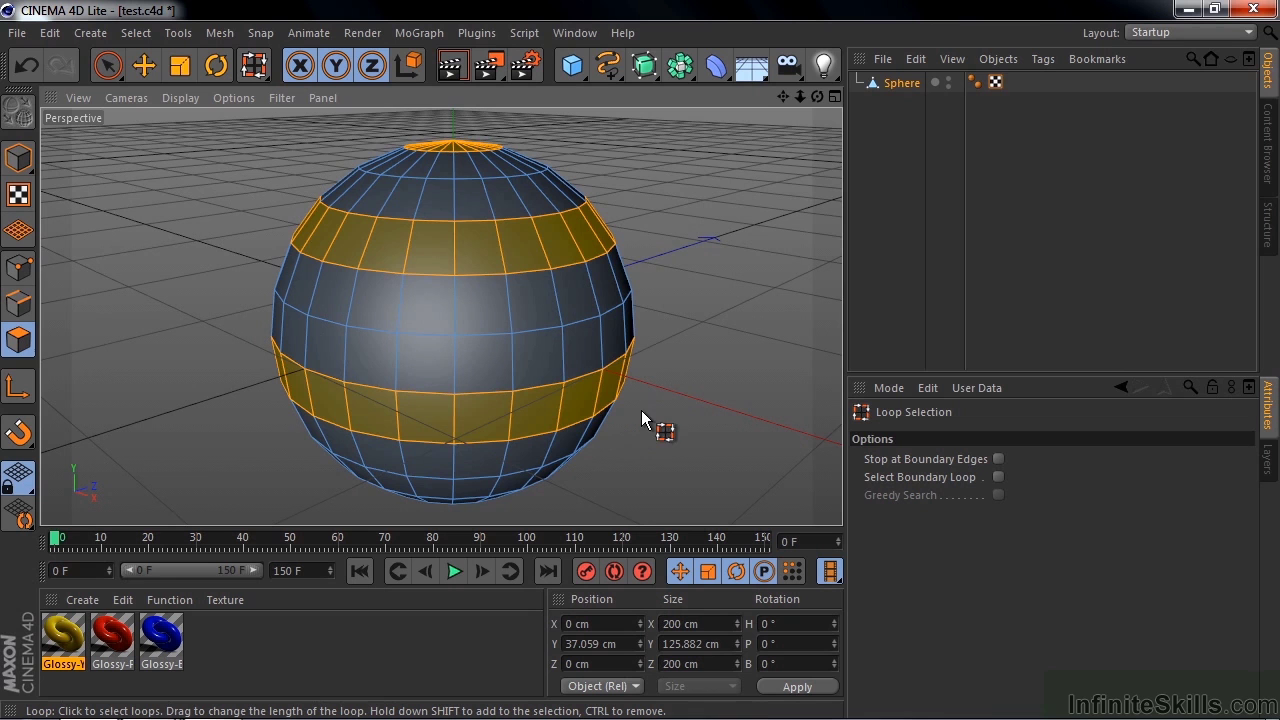
{"action": "mouse_move", "coordinate": [642, 418]}
{"action": "left_mouse_down", "text": "alt"}
{"action": "mouse_move", "coordinate": [654, 294]}
{"action": "mouse_move", "coordinate": [611, 374]}
{"action": "mouse_move", "coordinate": [617, 271]}
{"action": "mouse_move", "coordinate": [512, 310]}
{"action": "left_mouse_up", "text": "alt"}
{"action": "left_click", "coordinate": [474, 413], "text": "shift"}
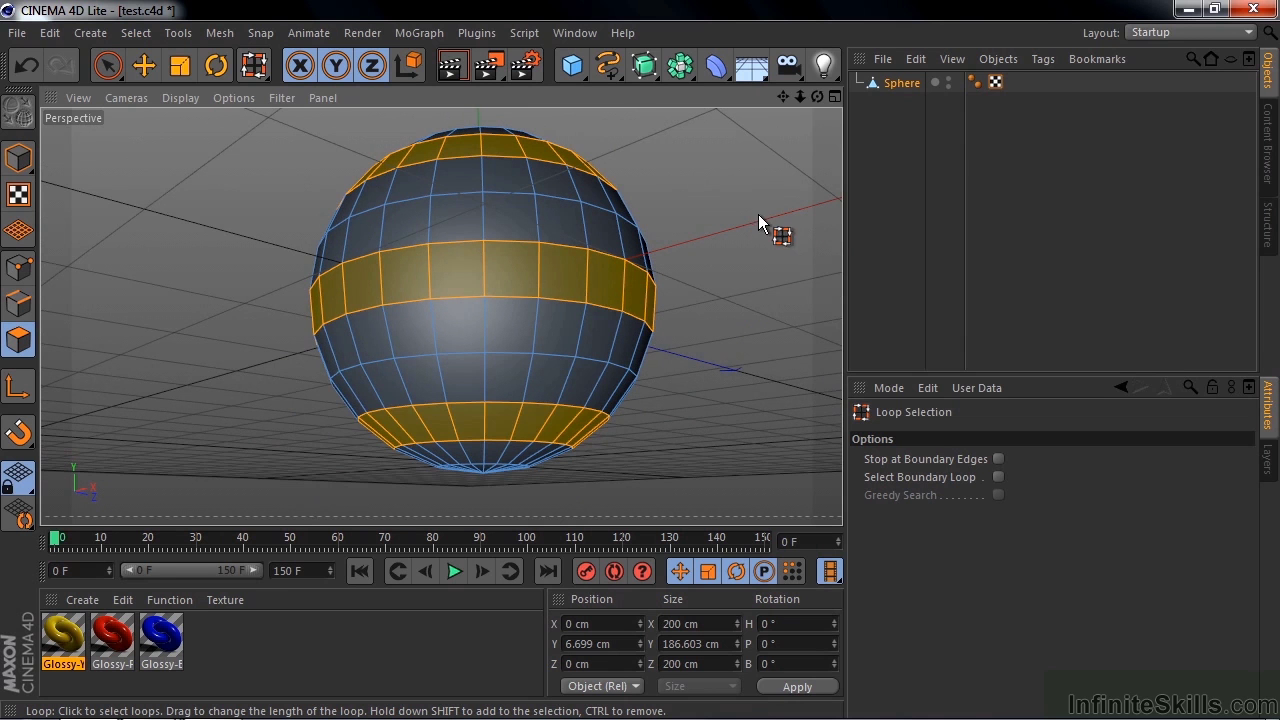
{"action": "mouse_move", "coordinate": [758, 214]}
{"action": "left_mouse_down", "text": "alt"}
{"action": "mouse_move", "coordinate": [750, 367]}
{"action": "mouse_move", "coordinate": [737, 263]}
{"action": "mouse_move", "coordinate": [700, 306]}
{"action": "mouse_move", "coordinate": [689, 349]}
{"action": "left_mouse_up", "text": "alt"}
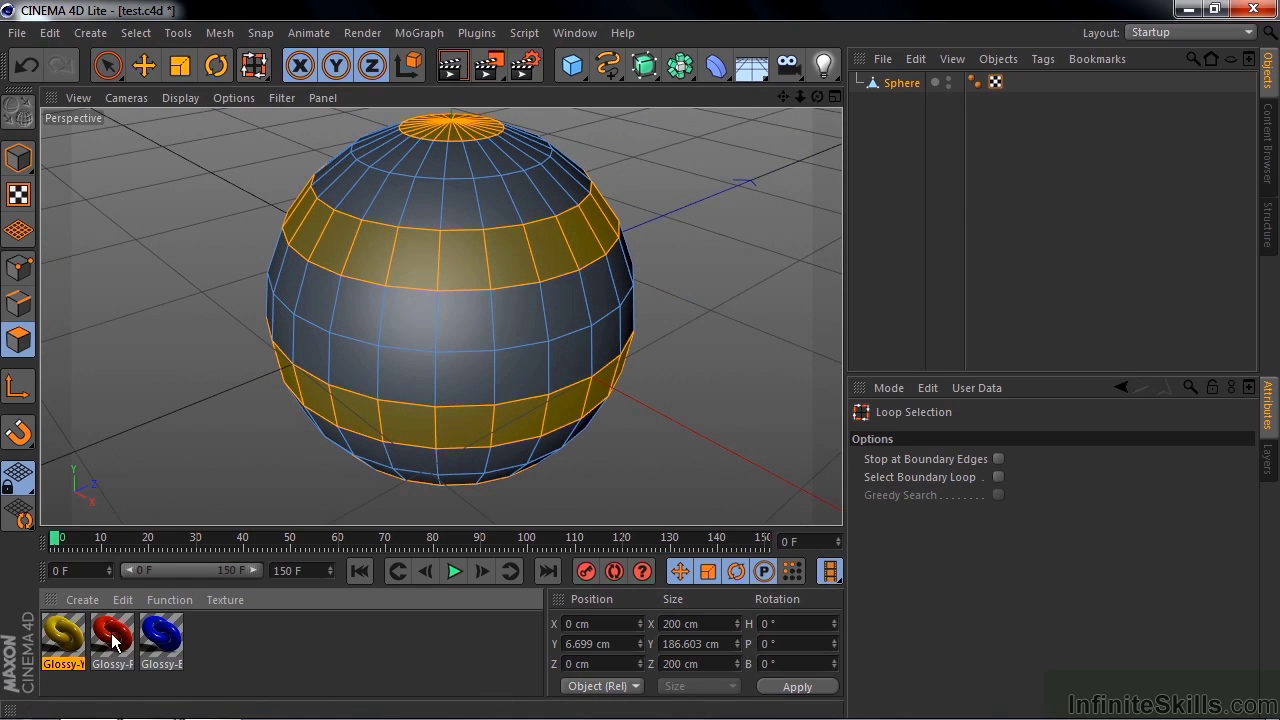
- Drop Glossy-Red onto the selected polygons, then deselect to reveal the red bands
{"action": "mouse_move", "coordinate": [112, 640]}
{"action": "left_mouse_down"}
{"action": "mouse_move", "coordinate": [258, 403]}
{"action": "mouse_move", "coordinate": [337, 338]}
{"action": "mouse_move", "coordinate": [457, 316]}
{"action": "mouse_move", "coordinate": [452, 328]}
{"action": "left_mouse_up"}
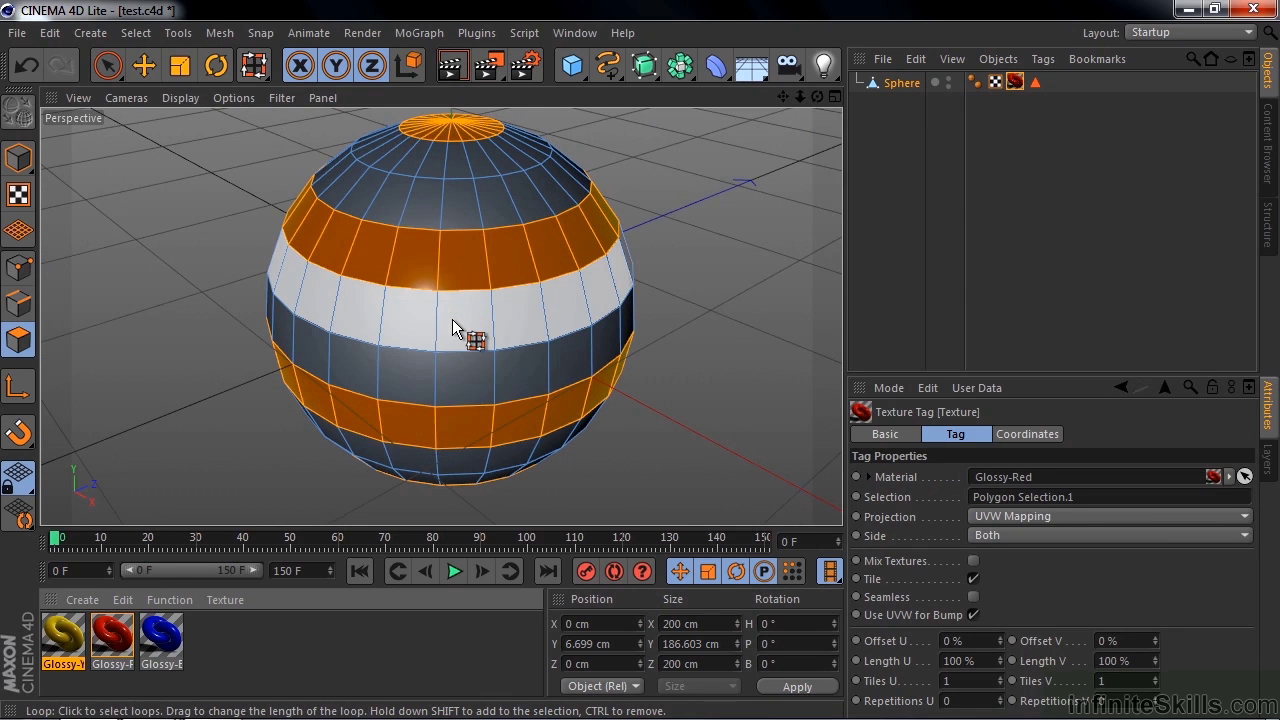
{"action": "left_click", "coordinate": [192, 295]}
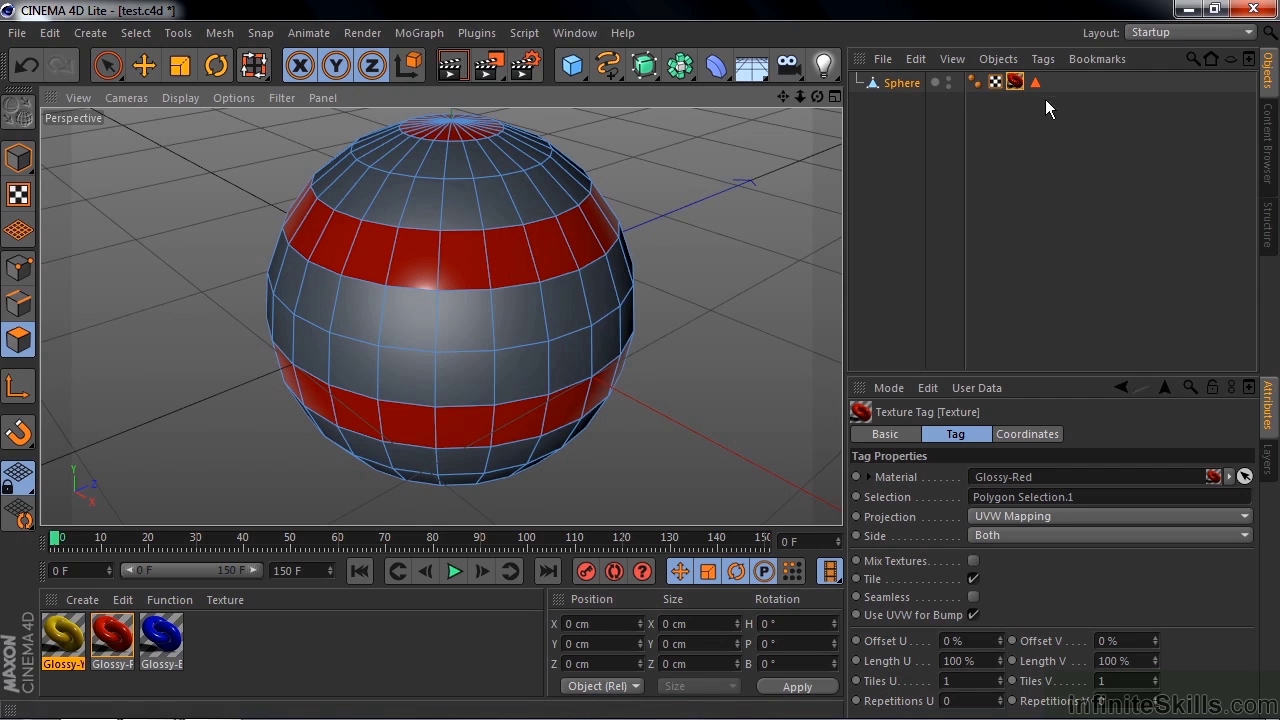
- Loop-select the top, middle, lower and bottom-pole rings and apply Glossy-Yellow to them
{"action": "left_click", "coordinate": [459, 168]}
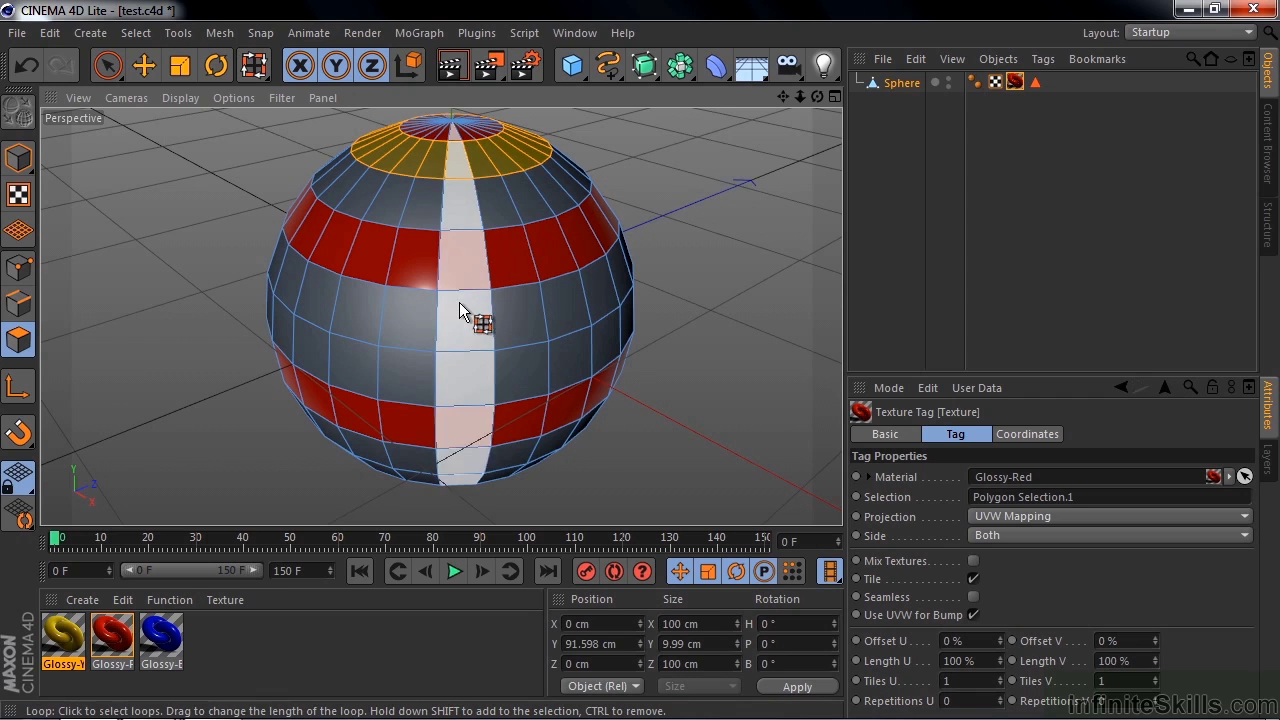
{"action": "left_click", "coordinate": [478, 322], "text": "shift"}
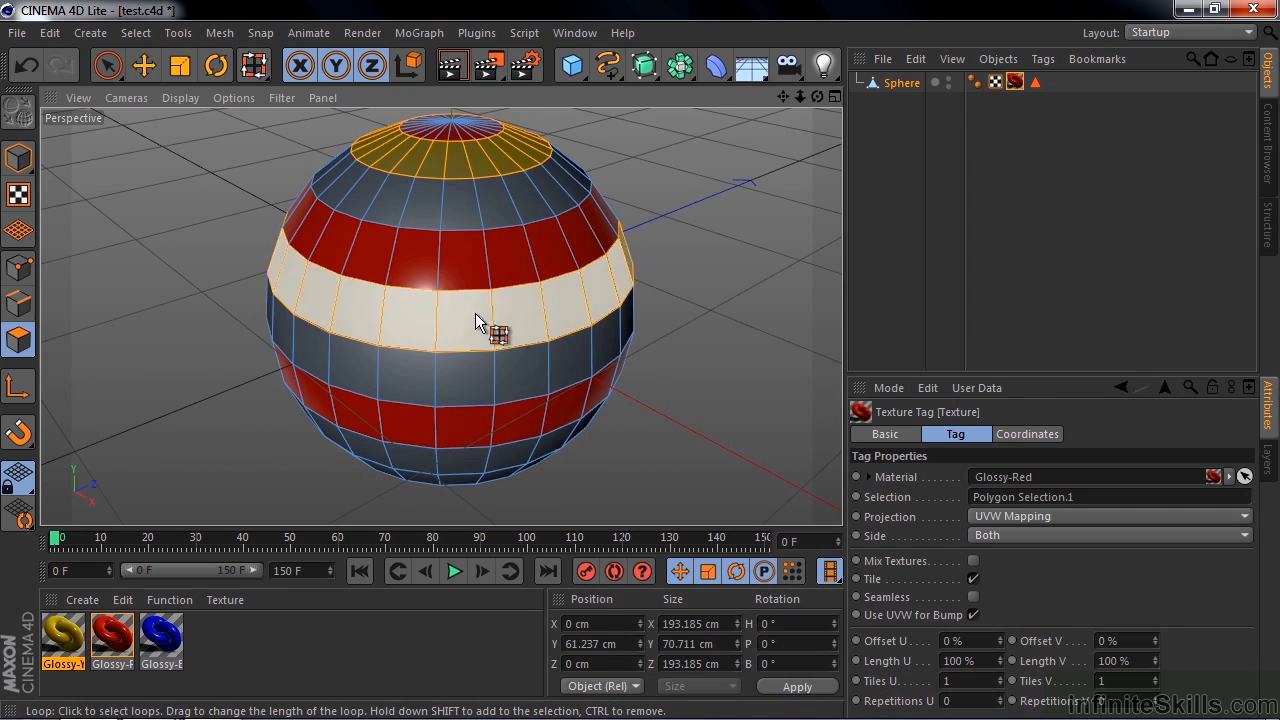
{"action": "left_click", "coordinate": [490, 468], "text": "shift"}
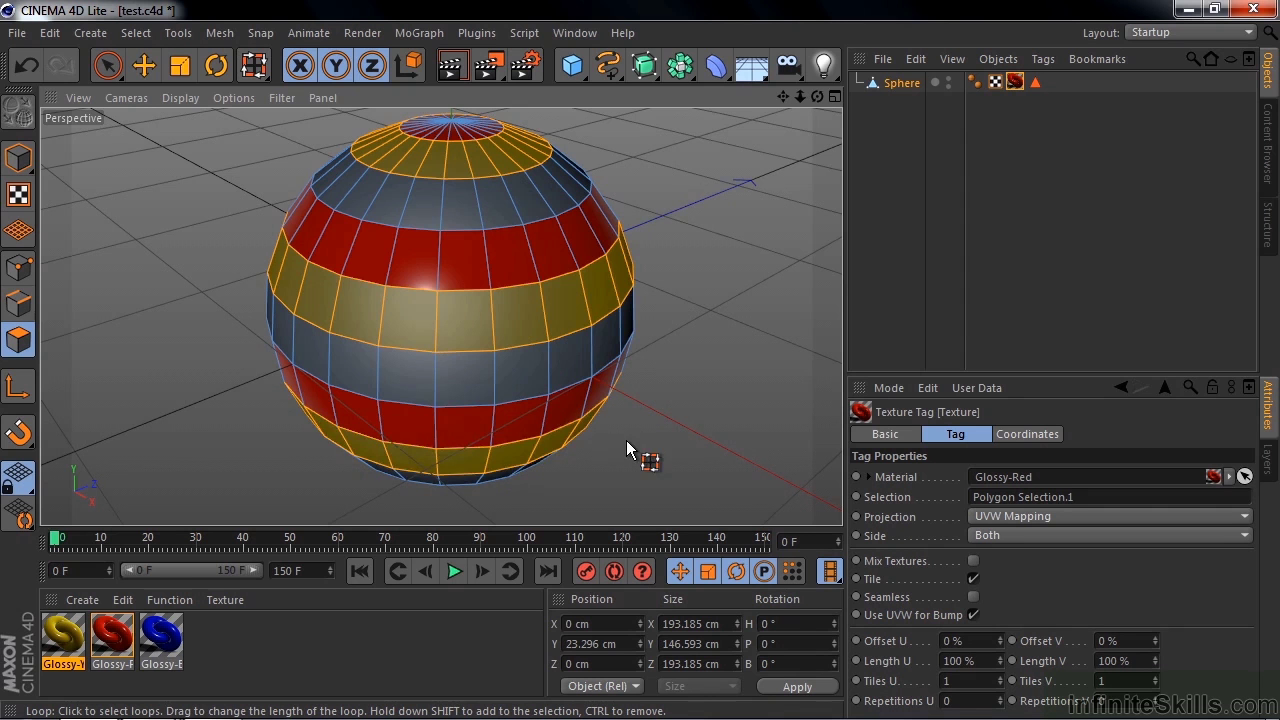
{"action": "mouse_move", "coordinate": [626, 440]}
{"action": "left_mouse_down", "text": "alt"}
{"action": "mouse_move", "coordinate": [635, 261]}
{"action": "mouse_move", "coordinate": [672, 322]}
{"action": "mouse_move", "coordinate": [492, 405]}
{"action": "left_mouse_up", "text": "alt"}
{"action": "left_click", "coordinate": [490, 428], "text": "shift"}
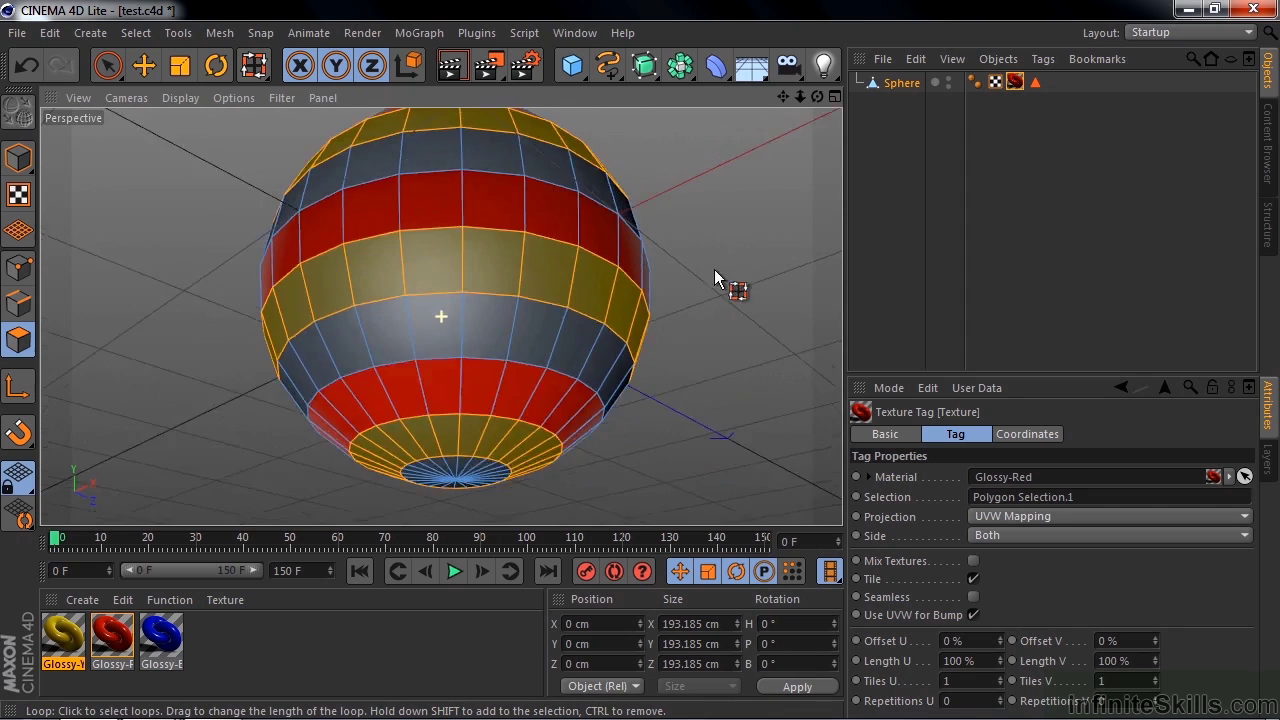
{"action": "mouse_move", "coordinate": [714, 269]}
{"action": "left_mouse_down", "text": "alt"}
{"action": "mouse_move", "coordinate": [719, 401]}
{"action": "mouse_move", "coordinate": [731, 247]}
{"action": "mouse_move", "coordinate": [719, 258]}
{"action": "left_mouse_up", "text": "alt"}
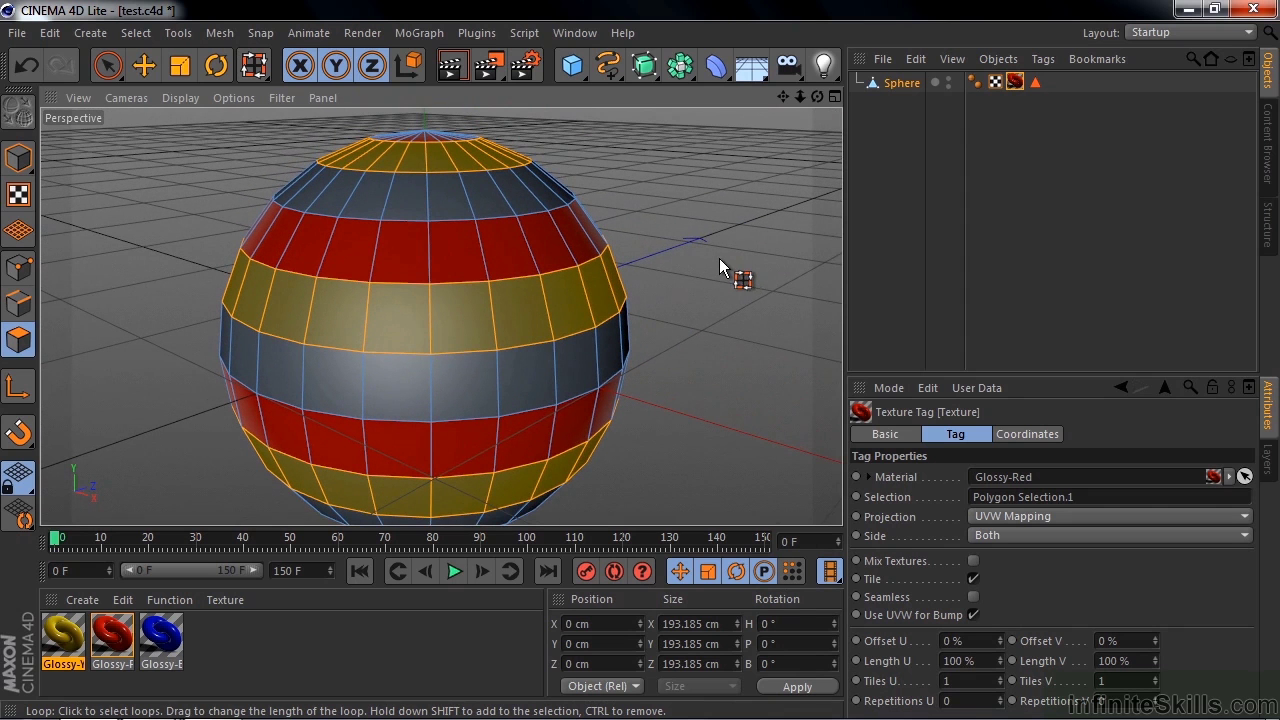
{"action": "mouse_move", "coordinate": [55, 640]}
{"action": "left_mouse_down"}
{"action": "mouse_move", "coordinate": [72, 600]}
{"action": "mouse_move", "coordinate": [301, 380]}
{"action": "mouse_move", "coordinate": [313, 383]}
{"action": "left_mouse_up"}
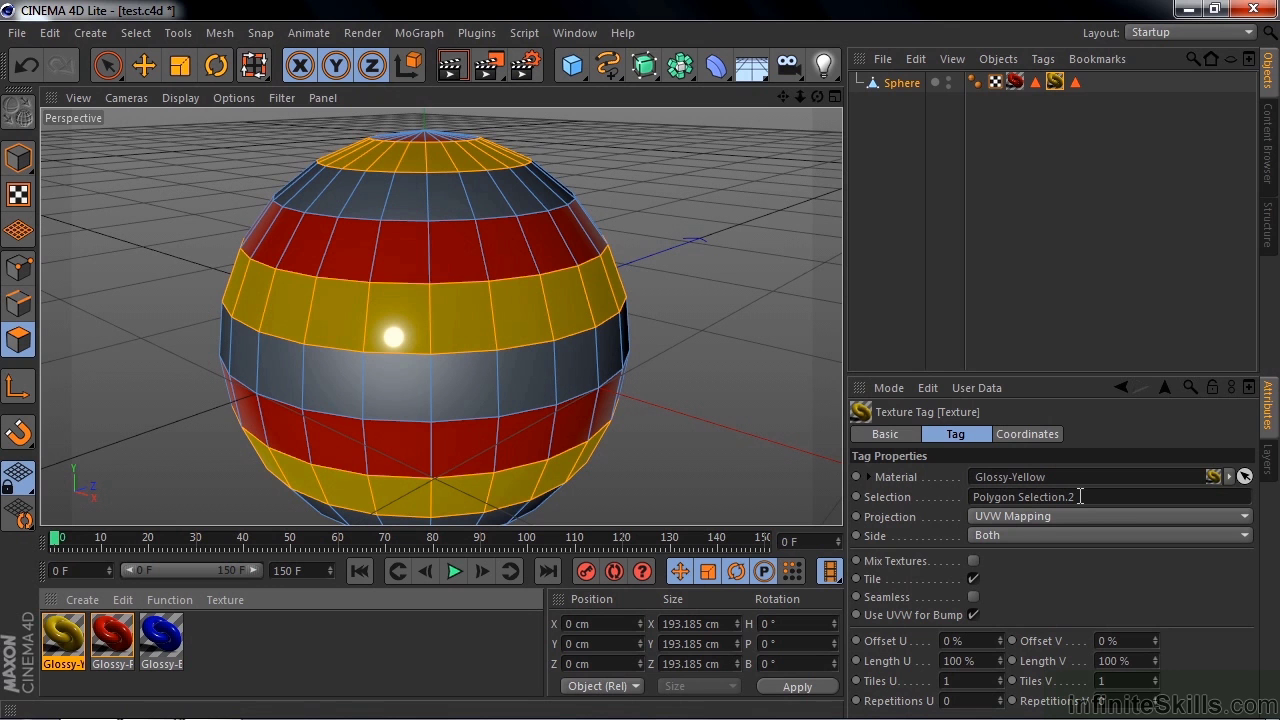
- Loop-select the top, middle and lower grey rings plus the bottom cap
{"action": "left_click", "coordinate": [409, 192]}
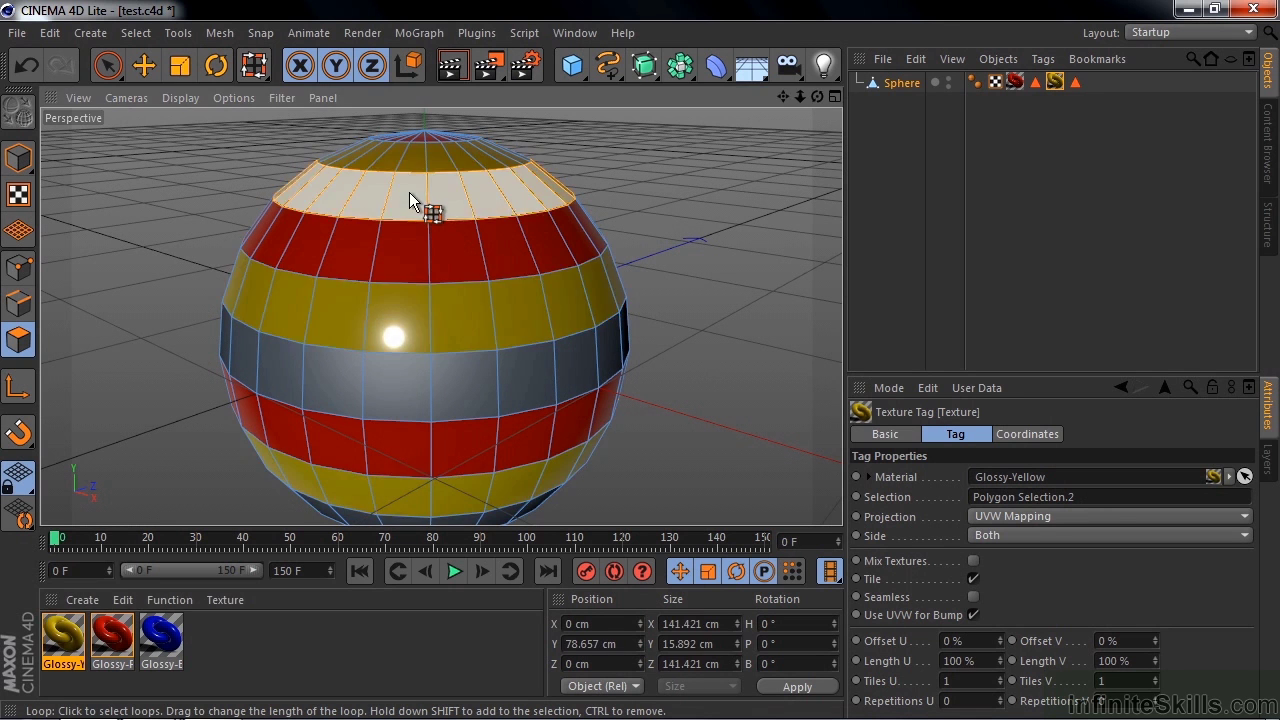
{"action": "left_click", "coordinate": [432, 380], "text": "shift"}
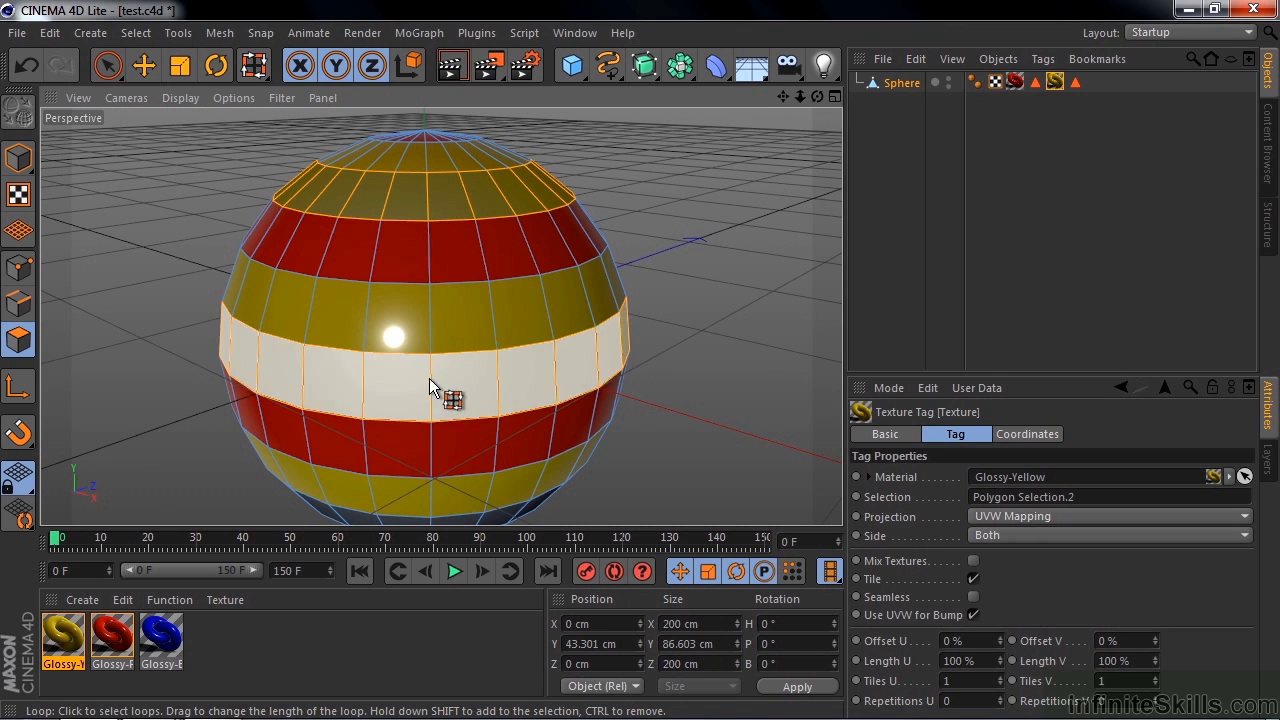
{"action": "left_click_drag", "start_coordinate": [645, 405], "coordinate": [671, 137], "text": "alt"}
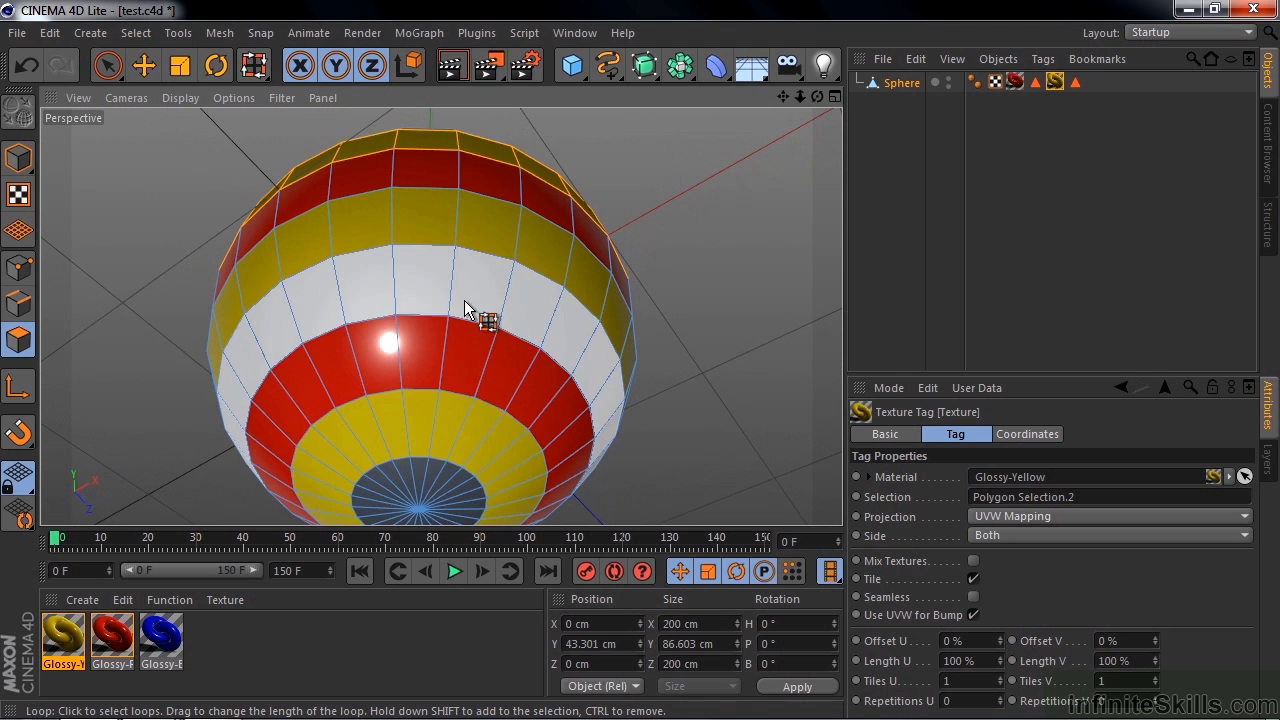
{"action": "left_click", "coordinate": [464, 300], "text": "shift"}
{"action": "left_click", "coordinate": [427, 473], "text": "shift"}
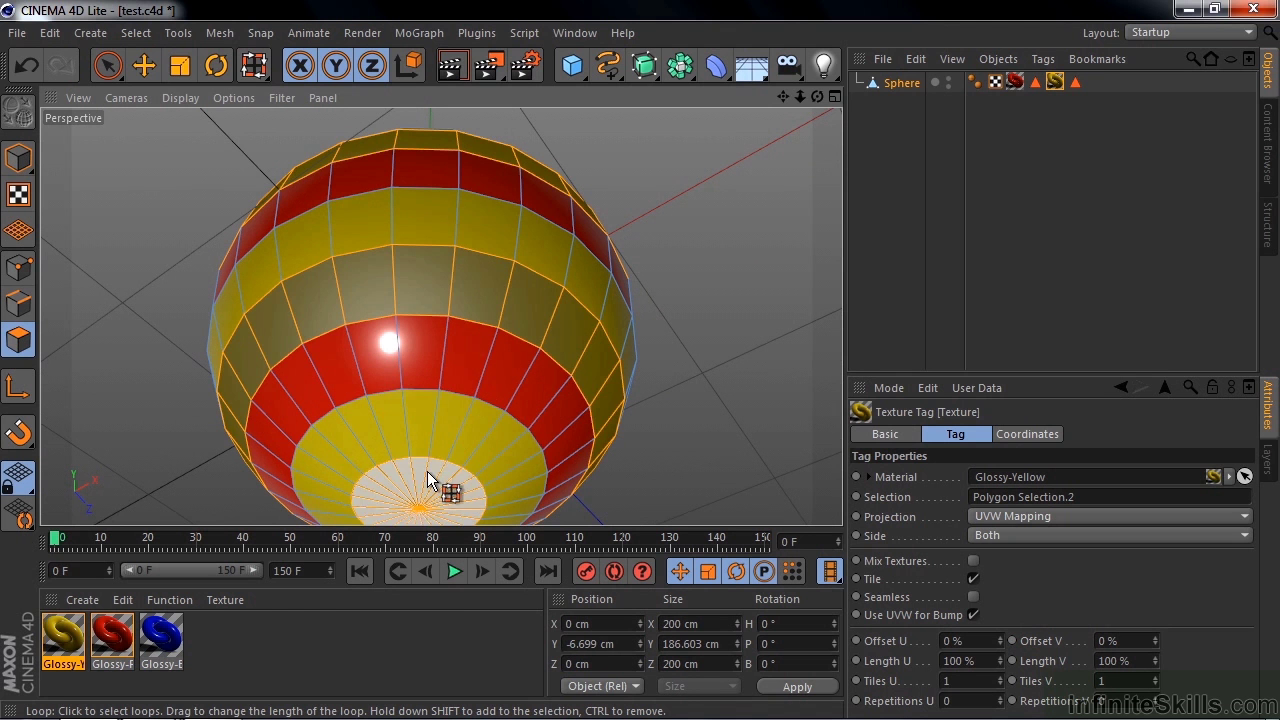
{"action": "mouse_move", "coordinate": [427, 471]}
{"action": "left_mouse_down", "text": "alt"}
{"action": "mouse_move", "coordinate": [728, 306]}
{"action": "mouse_move", "coordinate": [711, 228]}
{"action": "mouse_move", "coordinate": [495, 230]}
{"action": "left_mouse_up", "text": "alt"}
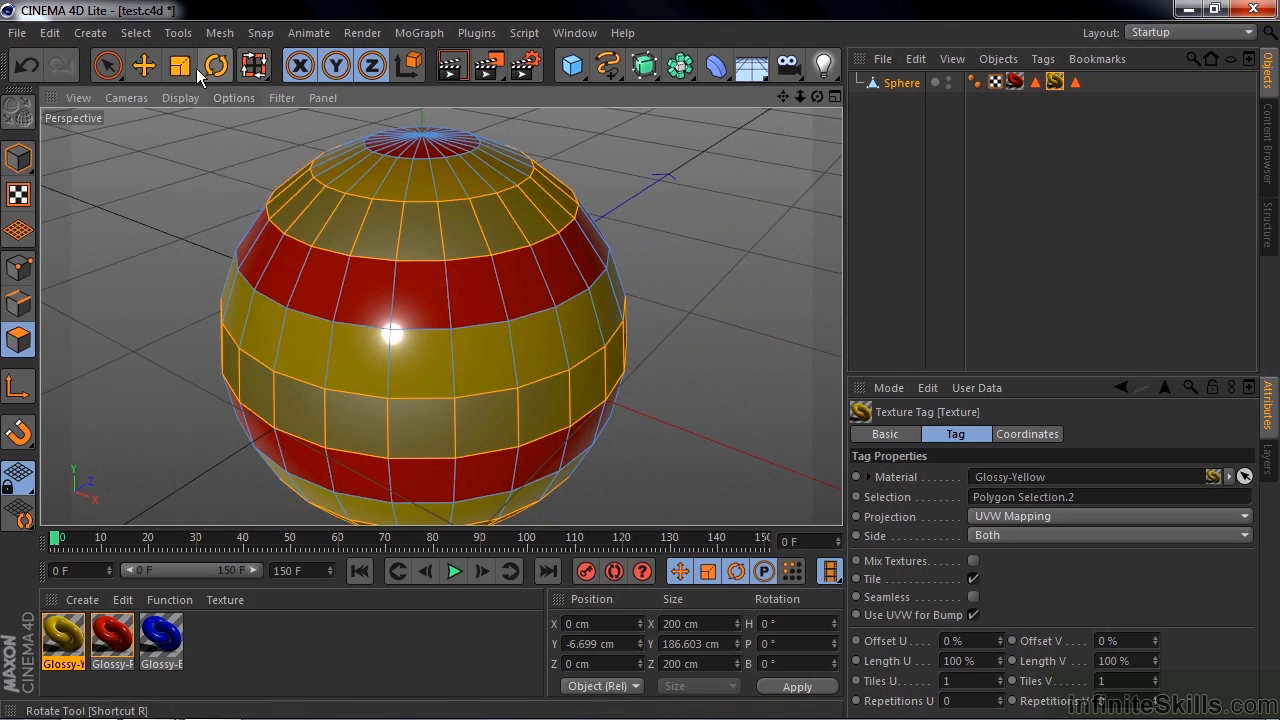
- Save the selected rings with Select > Set Selection, then deselect
{"action": "left_click", "coordinate": [136, 32]}
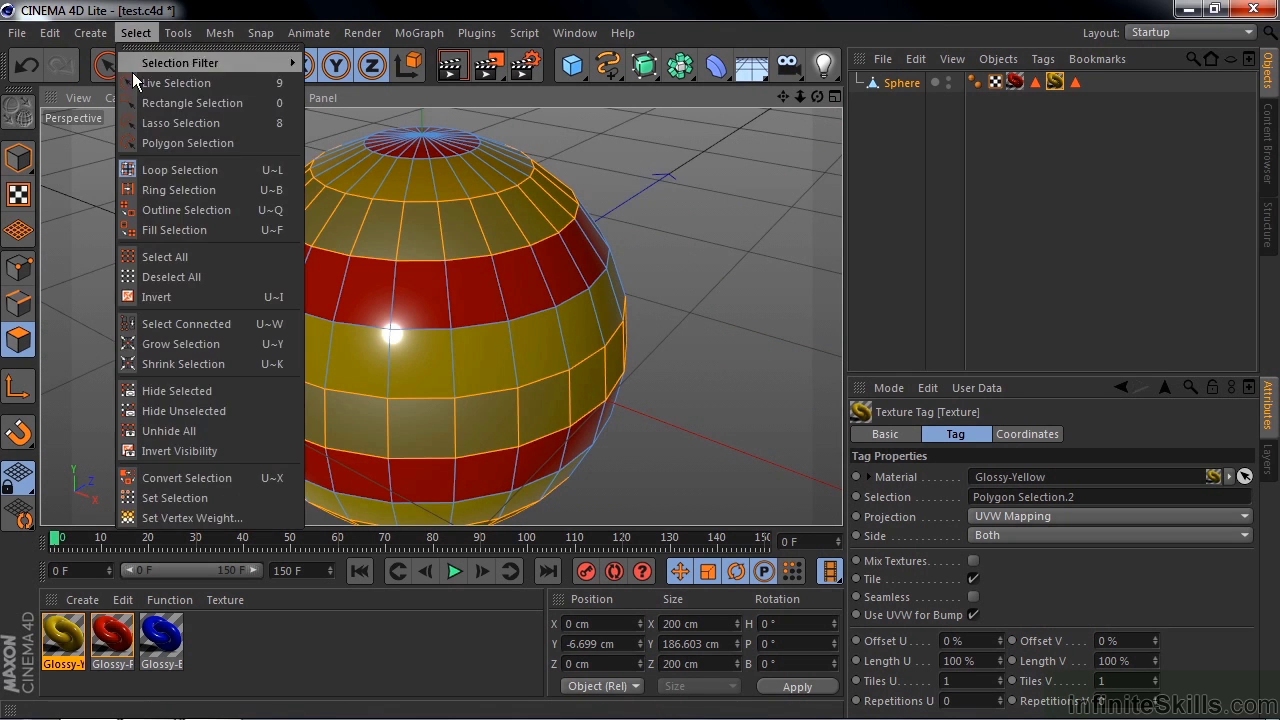
{"action": "left_click", "coordinate": [150, 505]}
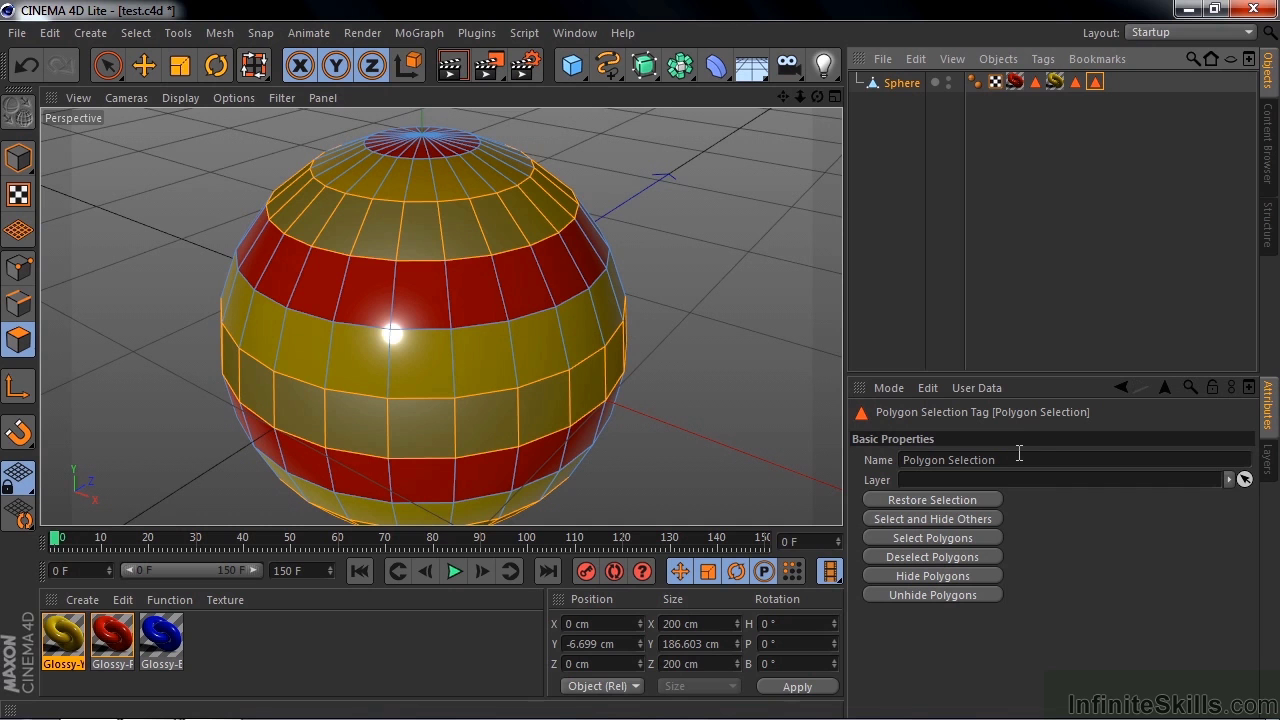
{"action": "left_click", "coordinate": [735, 268]}
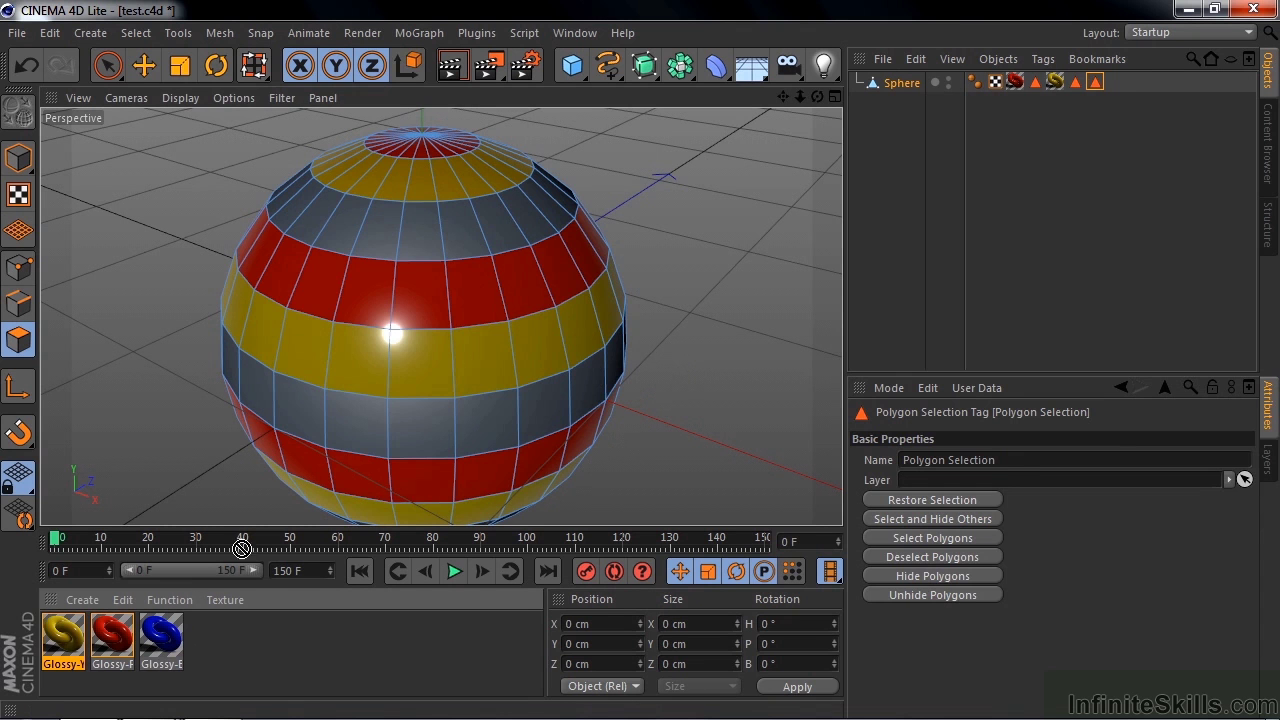
- Apply Glossy-Blue to the sphere, limited to the new Polygon Selection tag
{"action": "left_click_drag", "start_coordinate": [161, 640], "coordinate": [341, 439]}
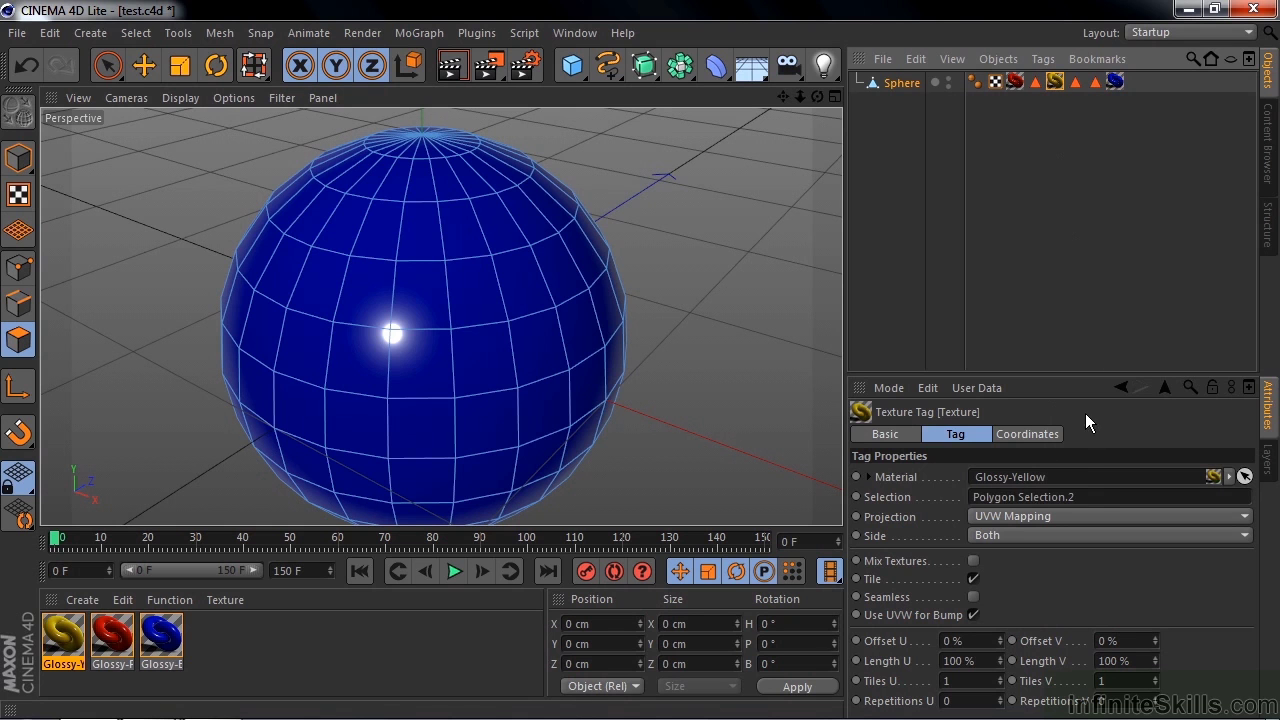
{"action": "left_click", "coordinate": [1115, 81]}
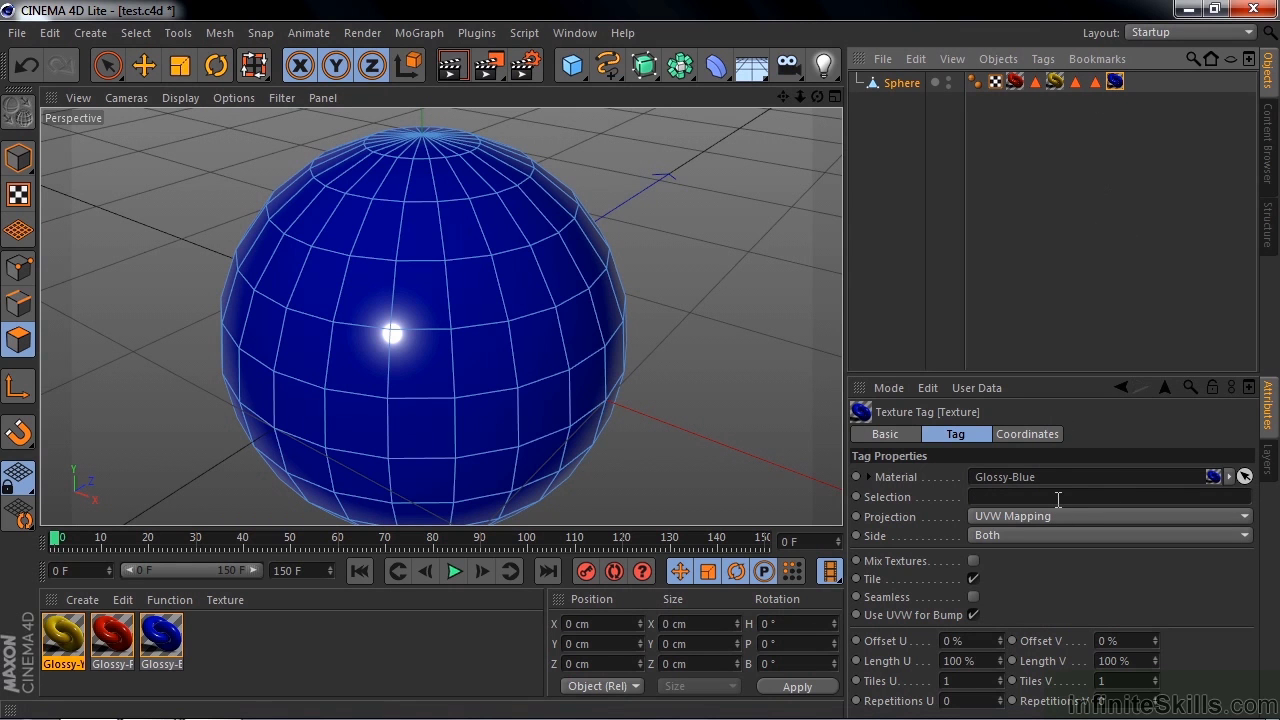
{"action": "left_click", "coordinate": [1094, 82]}
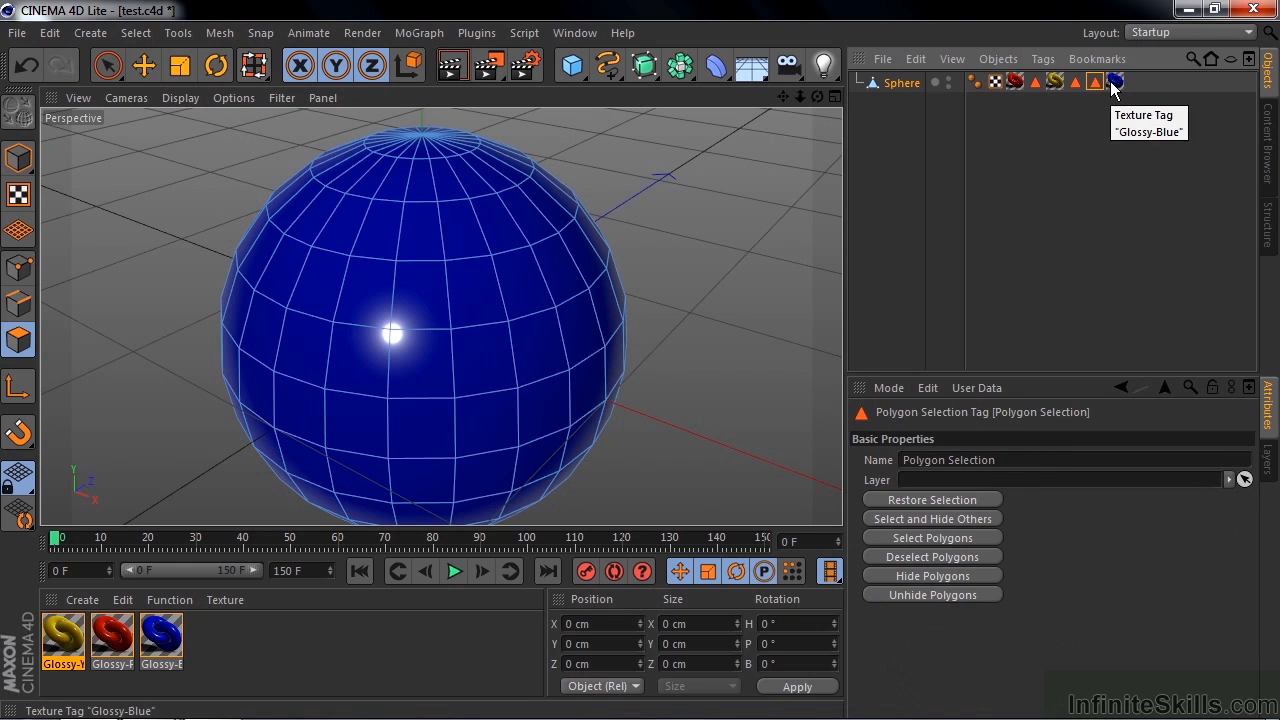
{"action": "left_click", "coordinate": [1111, 84]}
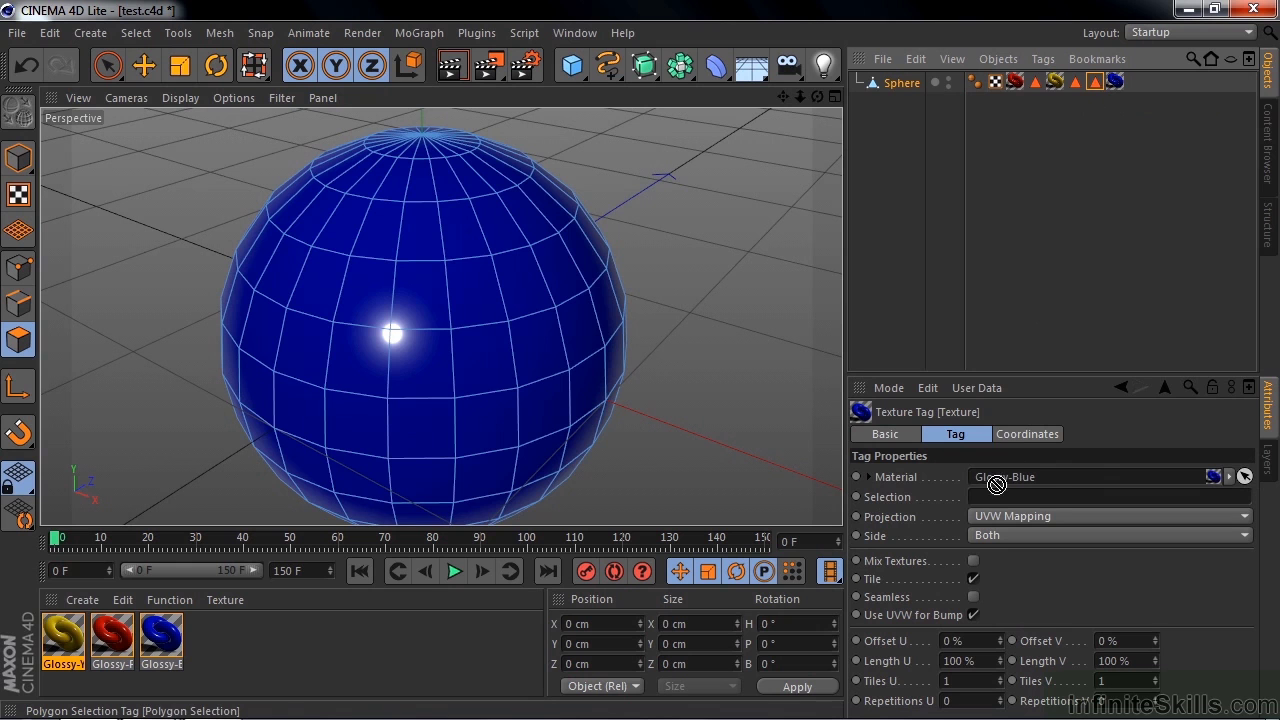
{"action": "left_click_drag", "start_coordinate": [1093, 82], "coordinate": [997, 495]}
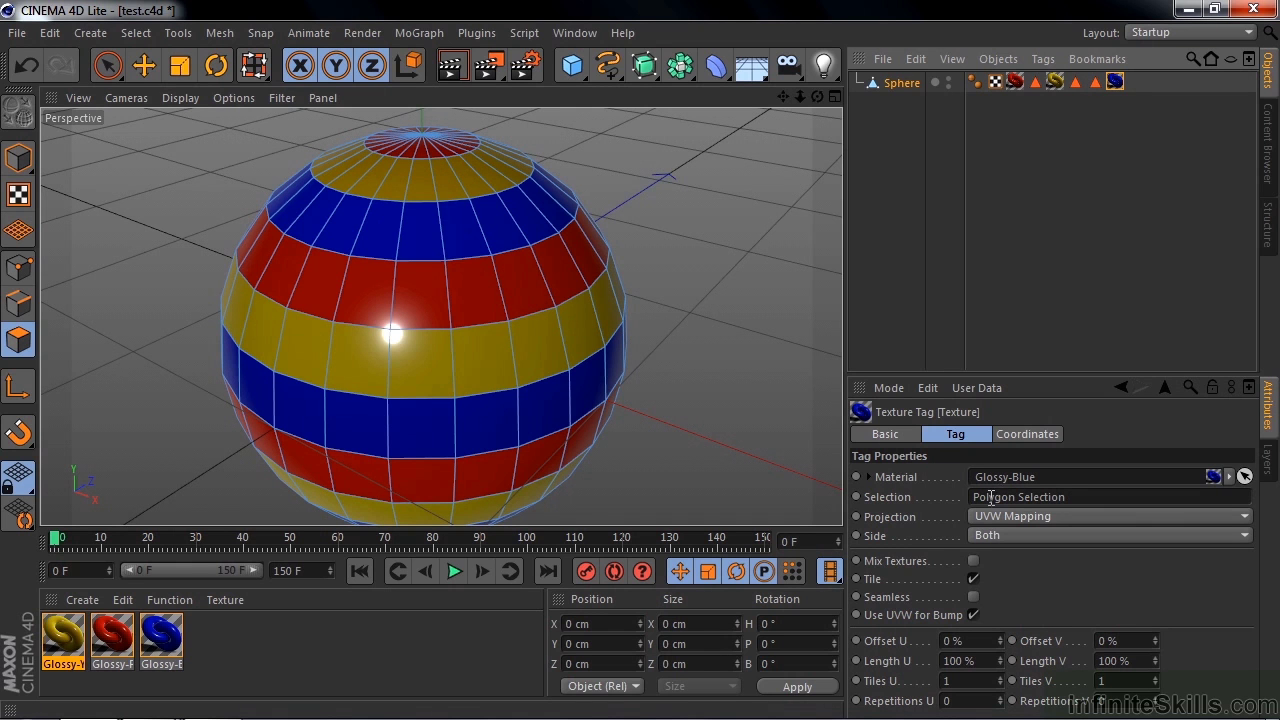
- Change the blue texture tag's Selection field to 'Blue rings'
{"action": "left_click_drag", "start_coordinate": [1093, 497], "coordinate": [960, 497]}
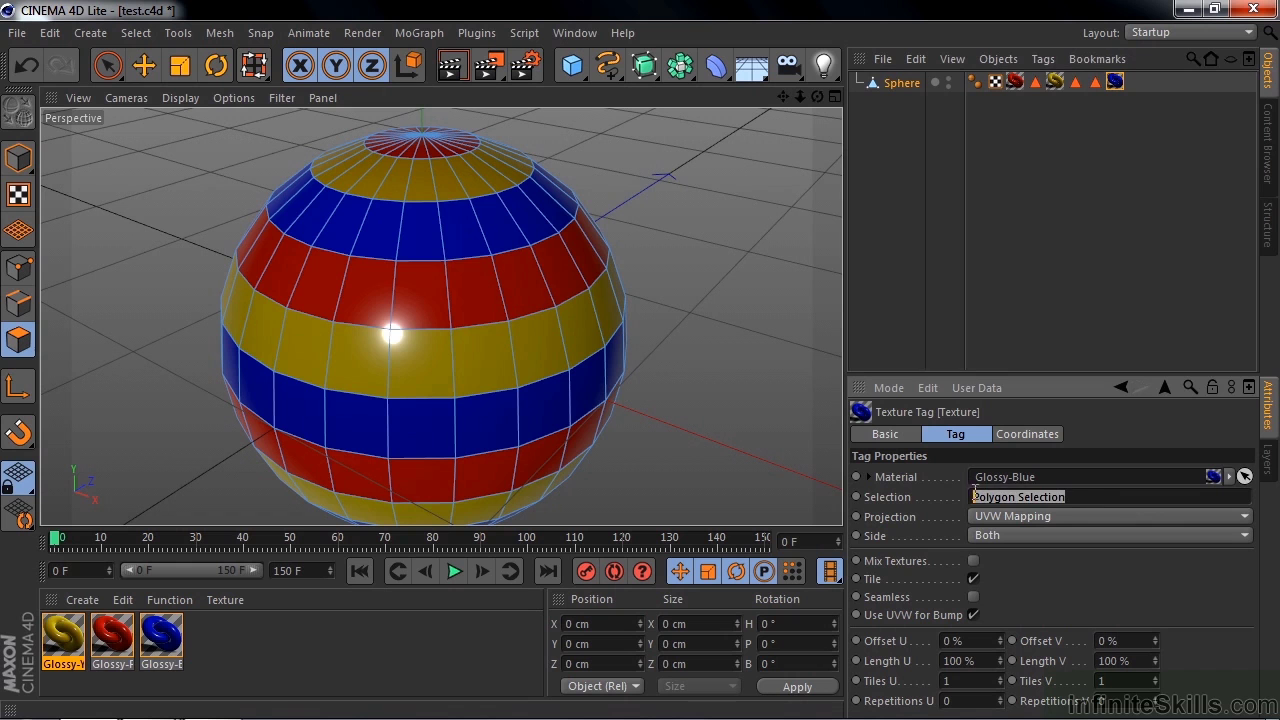
{"action": "type", "text": "Blue"}
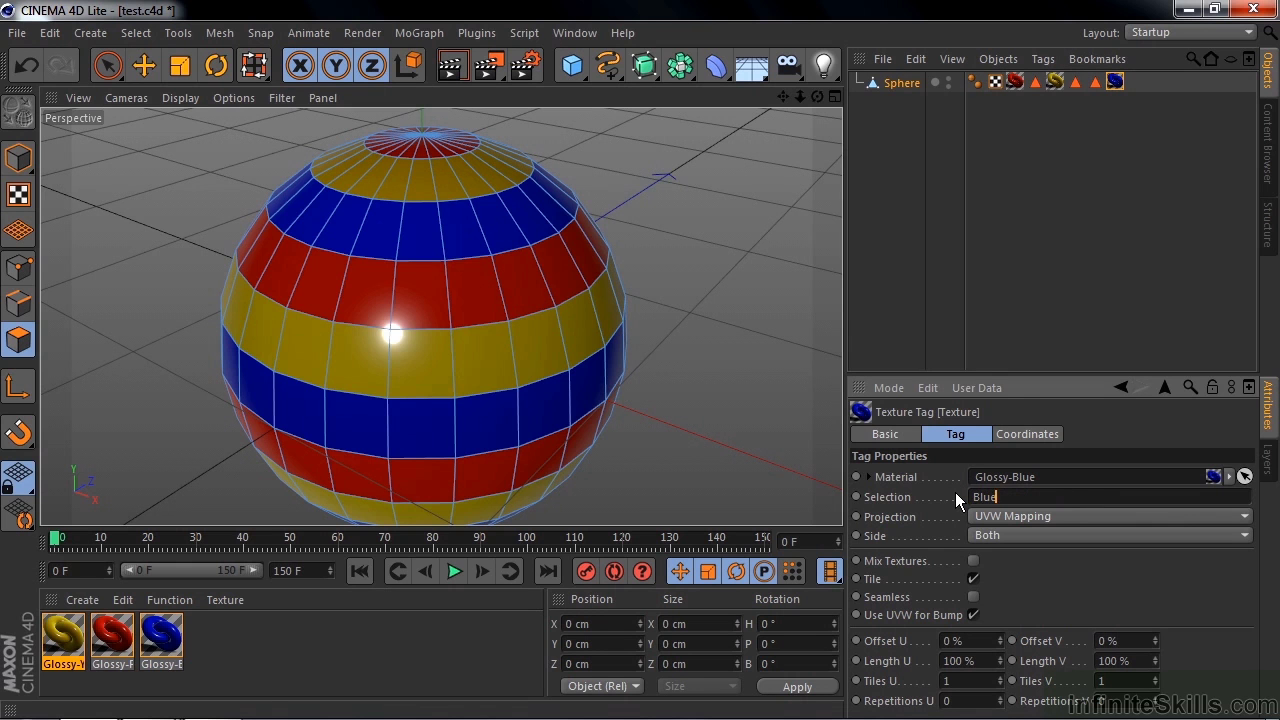
{"action": "type", "text": " rings"}
{"action": "key", "text": "Return"}
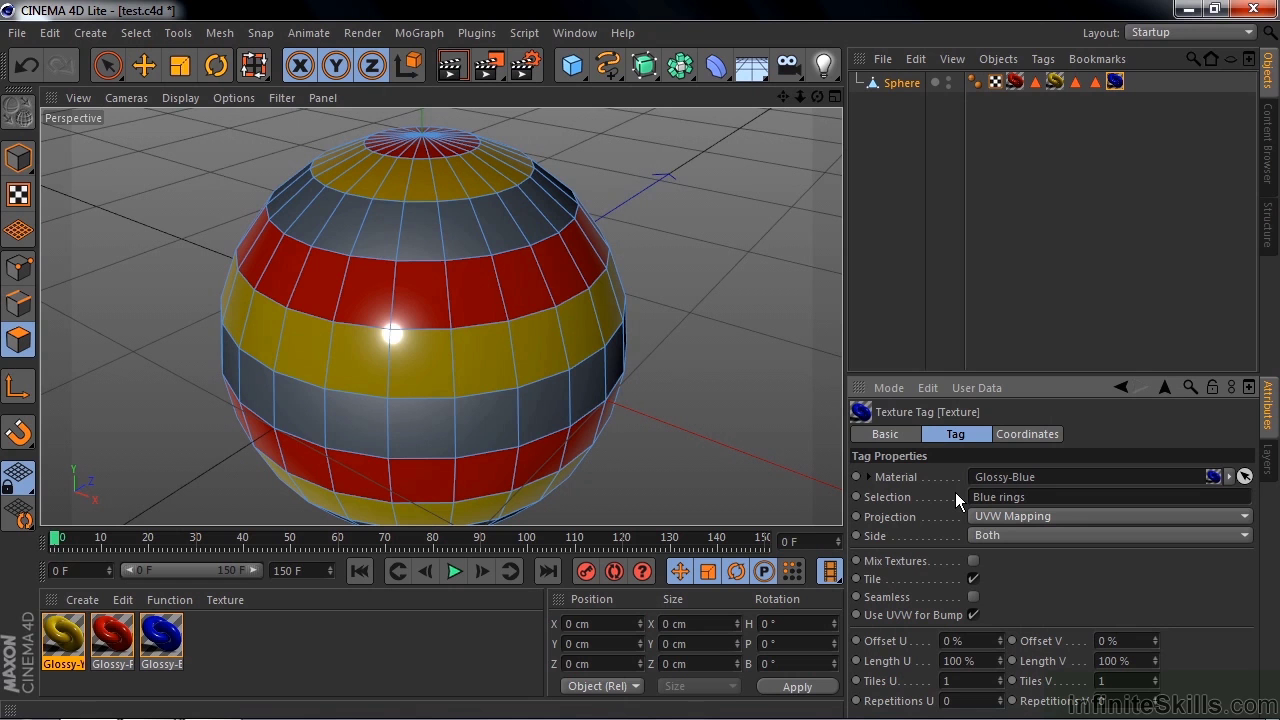
- Rename the third Polygon Selection tag to 'Blue rings'
{"action": "left_click", "coordinate": [1093, 82]}
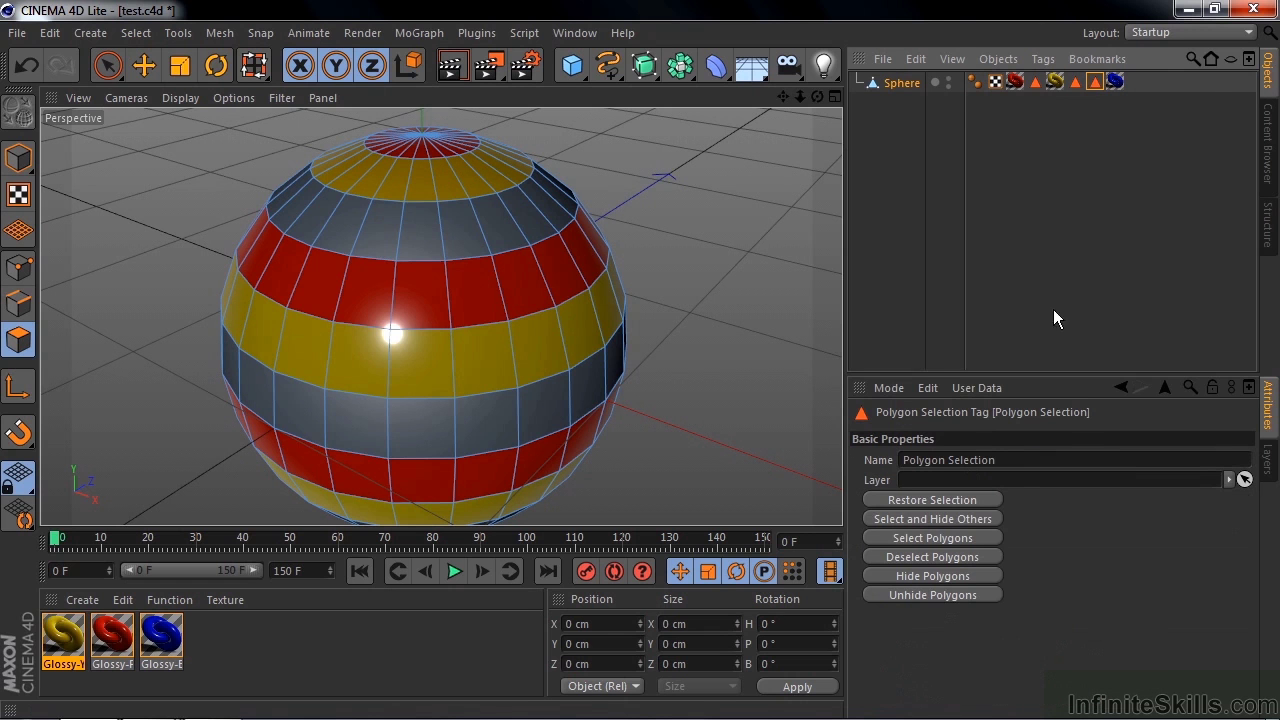
{"action": "triple_click", "coordinate": [1025, 457]}
{"action": "type", "text": "B"}
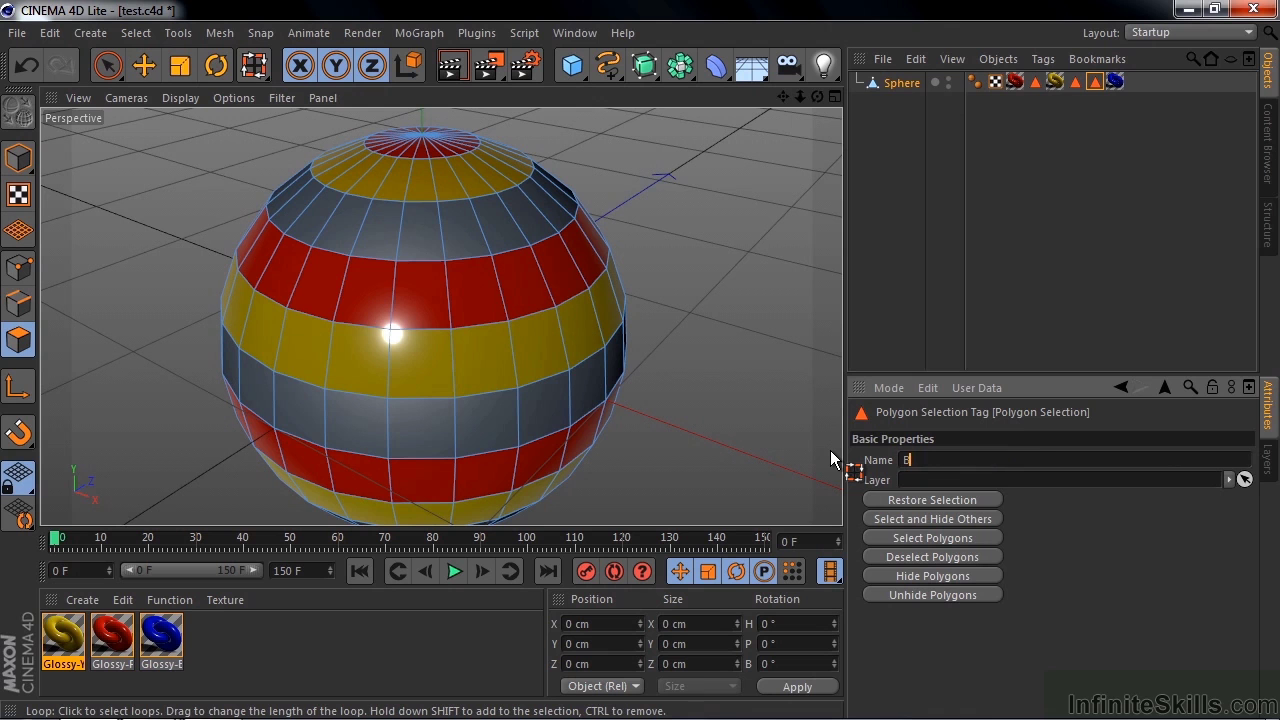
{"action": "type", "text": "lue rings"}
{"action": "key", "text": "Return"}
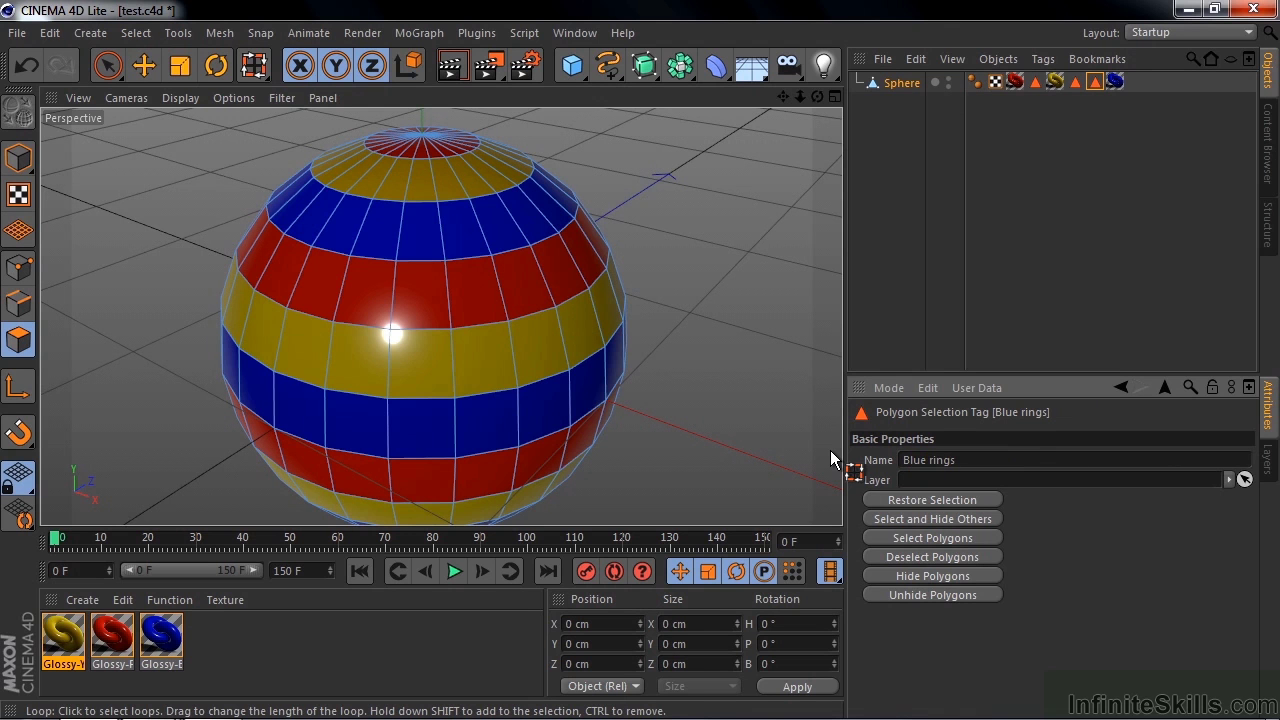